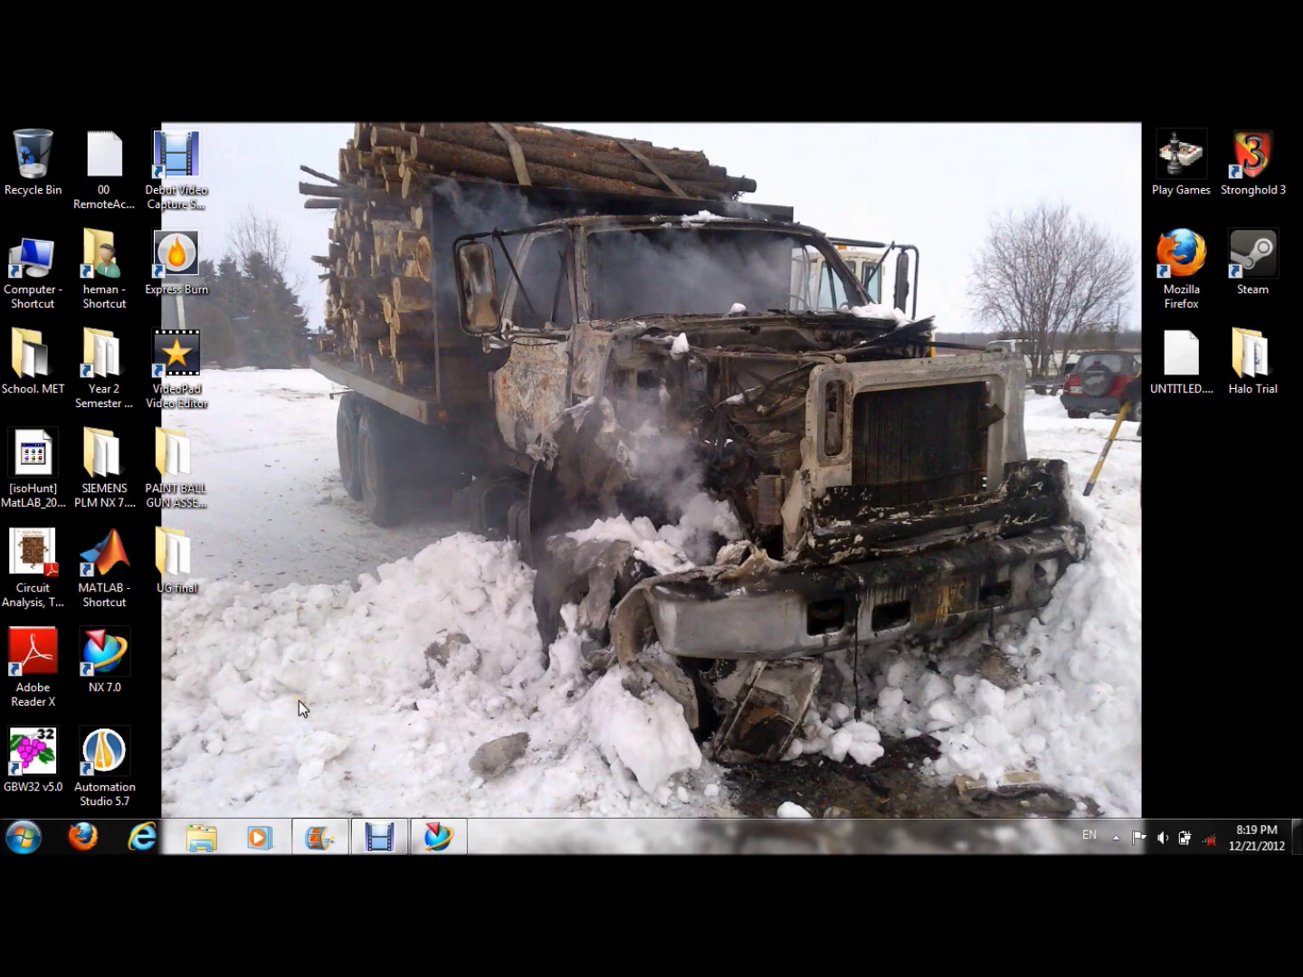
left_click(255, 693)
left_click(138, 780)
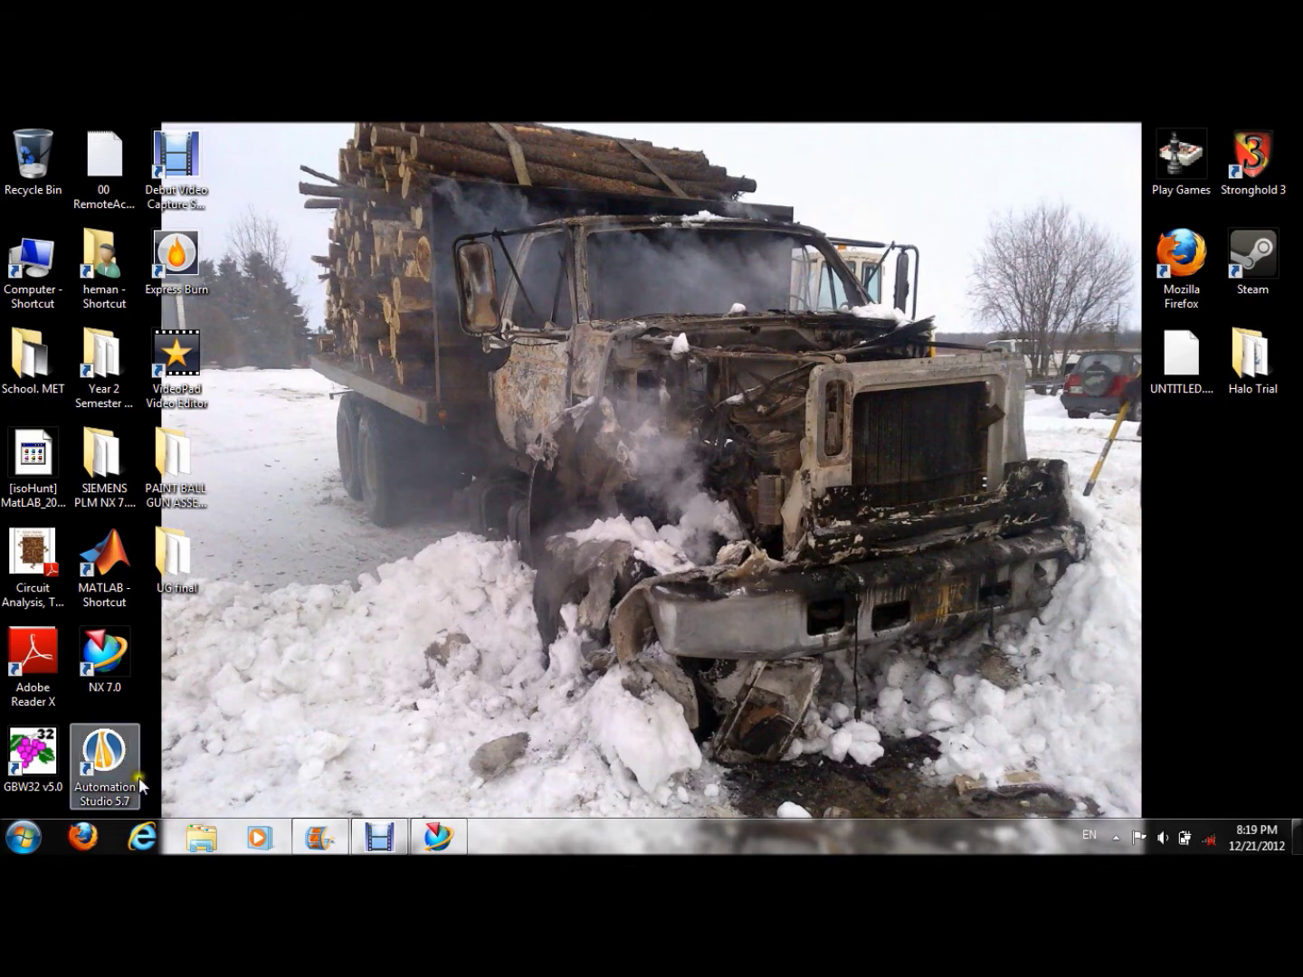
left_click(278, 727)
left_click(67, 765)
left_click(439, 687)
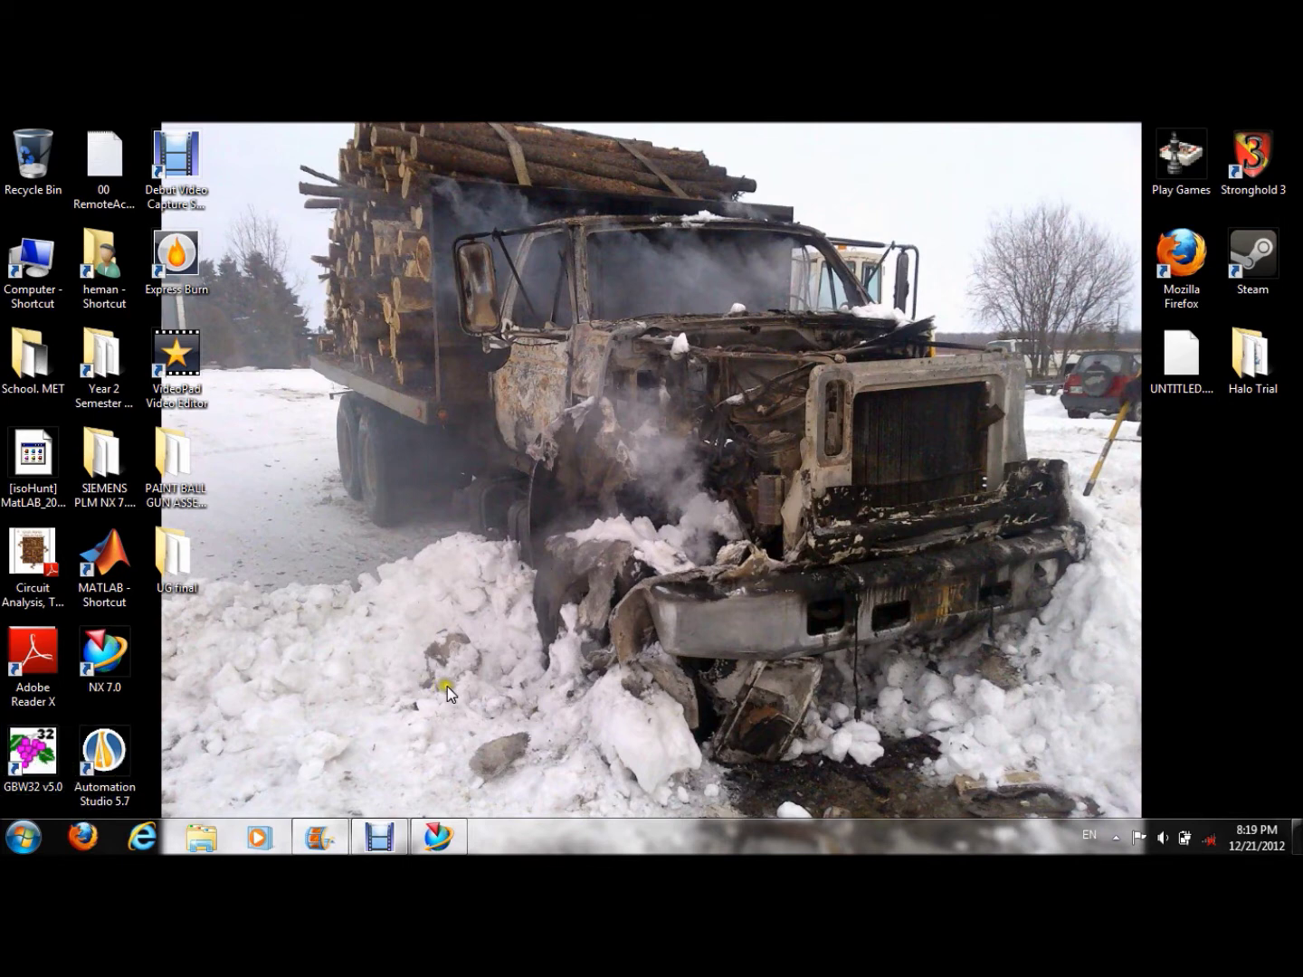
- Switch to NX and open today's recent part PAINTBALL GUN ASSEMBLY.prt, the entry with the close-up preview
left_click(584, 785)
left_click(446, 846)
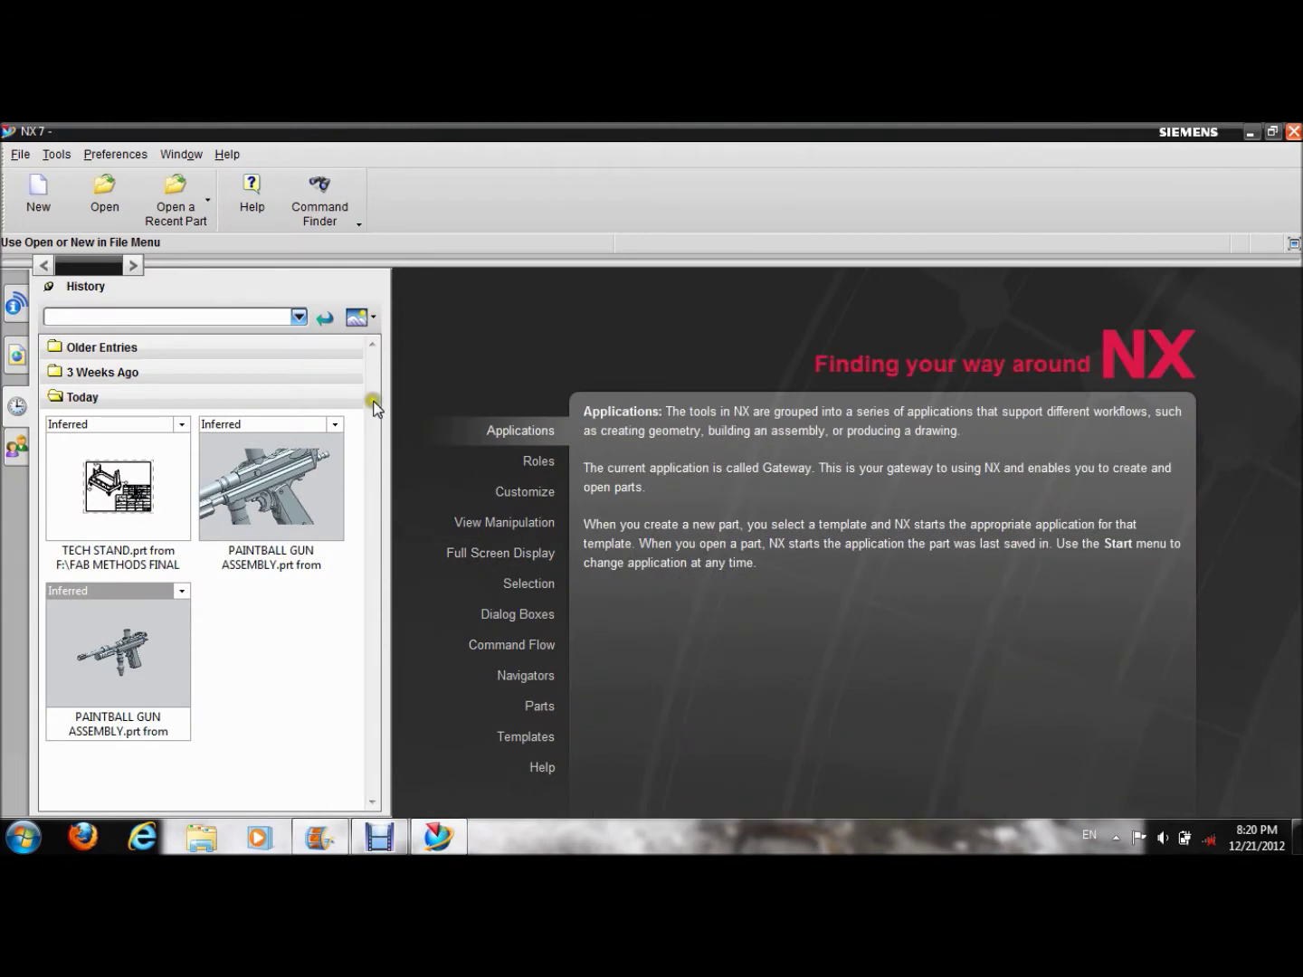
left_click(222, 592)
left_click(339, 525)
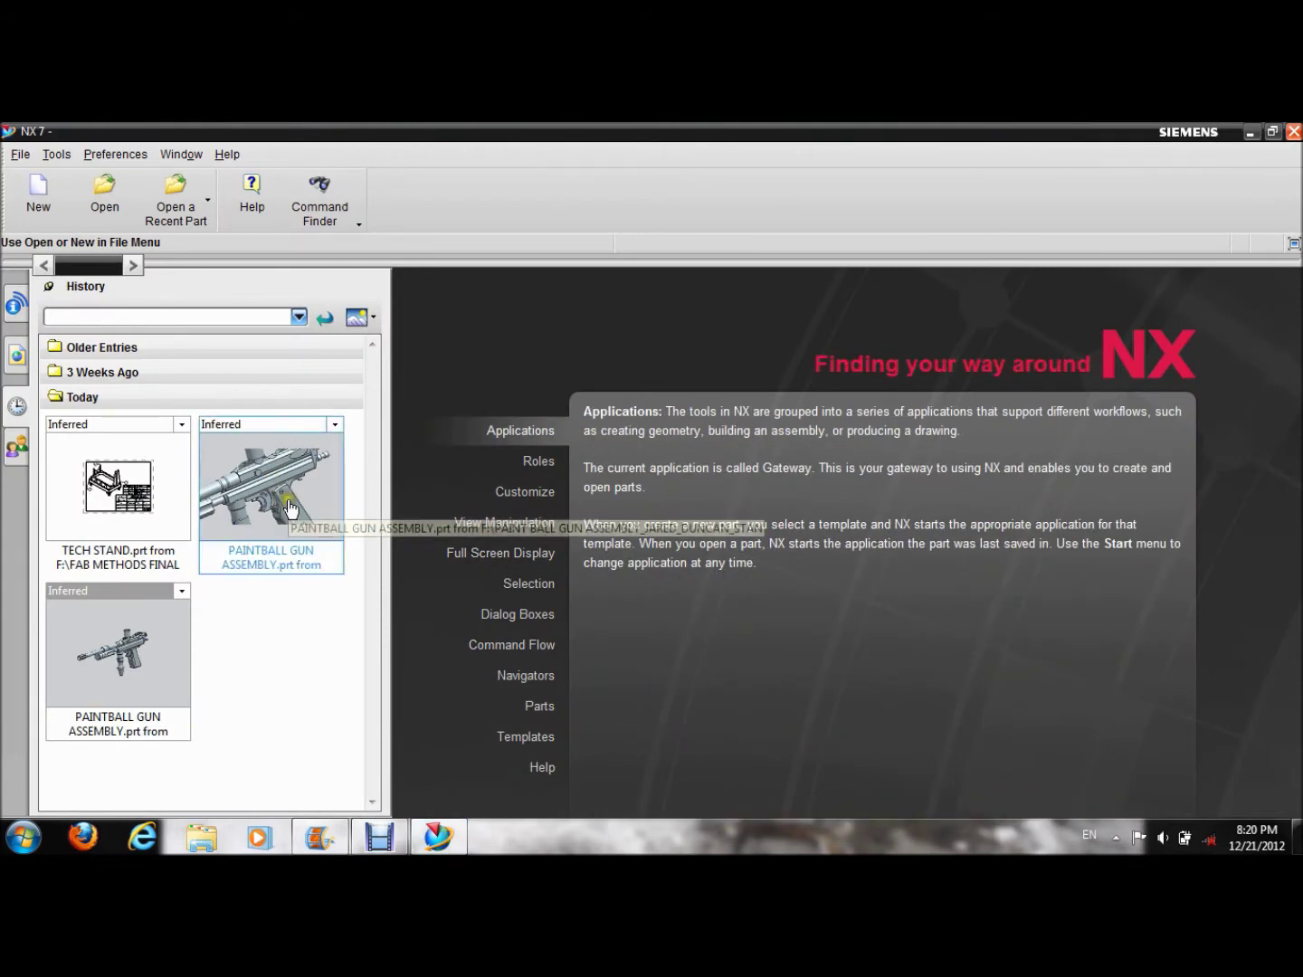
left_click(437, 534)
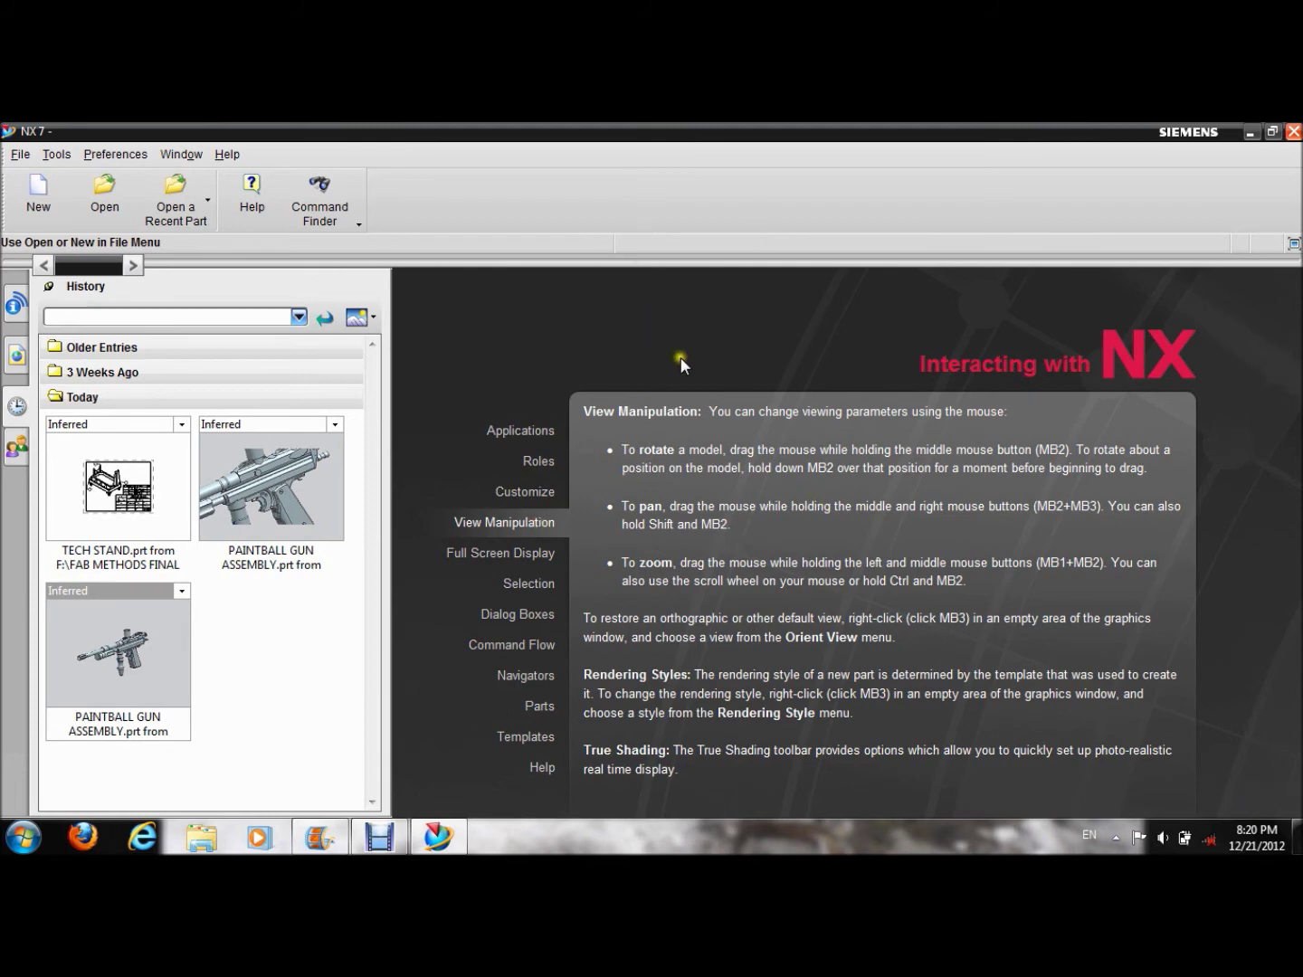
left_click(484, 429)
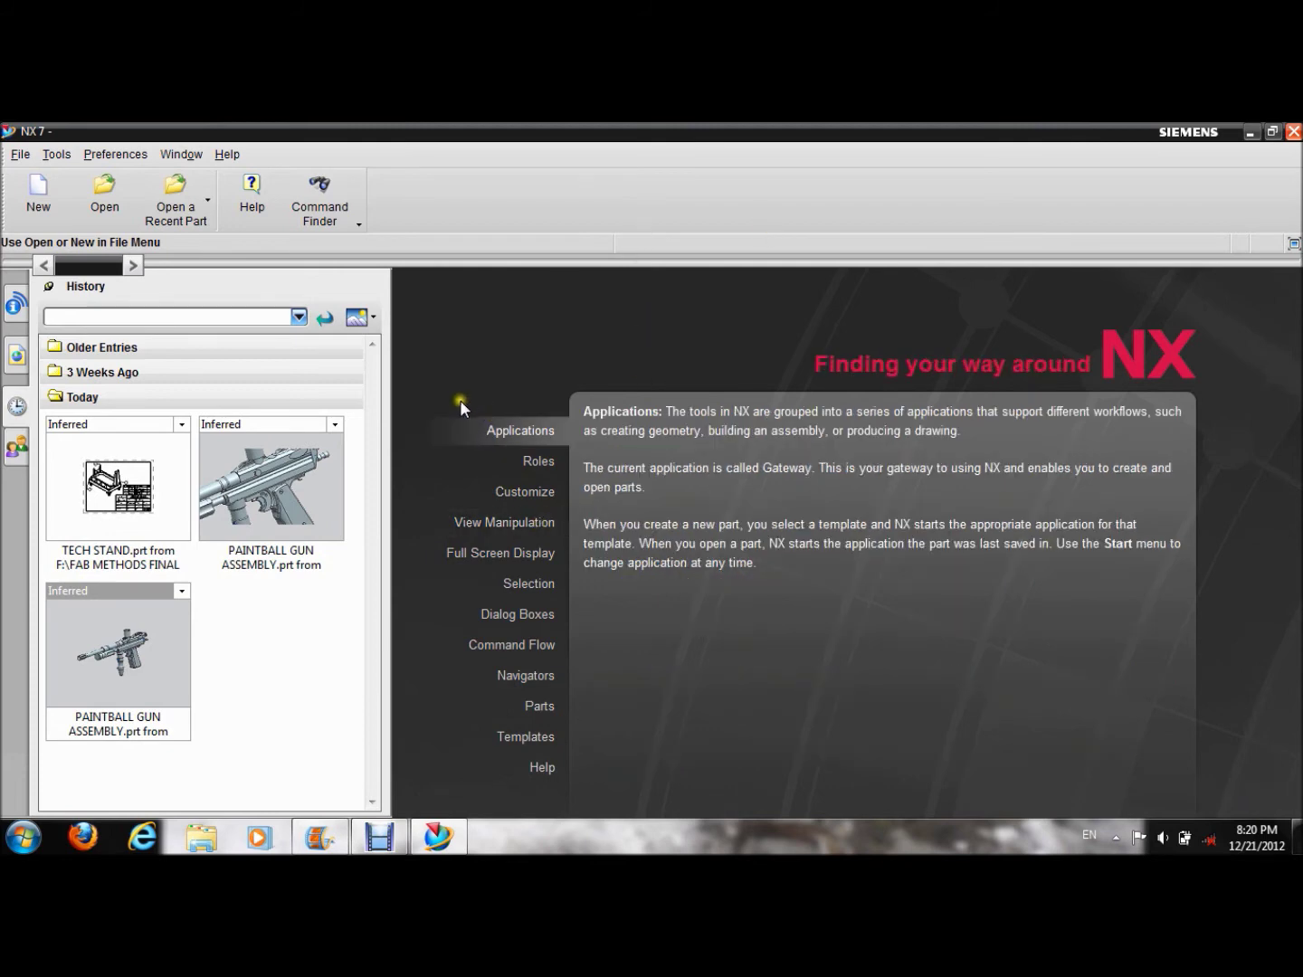
left_click(317, 437)
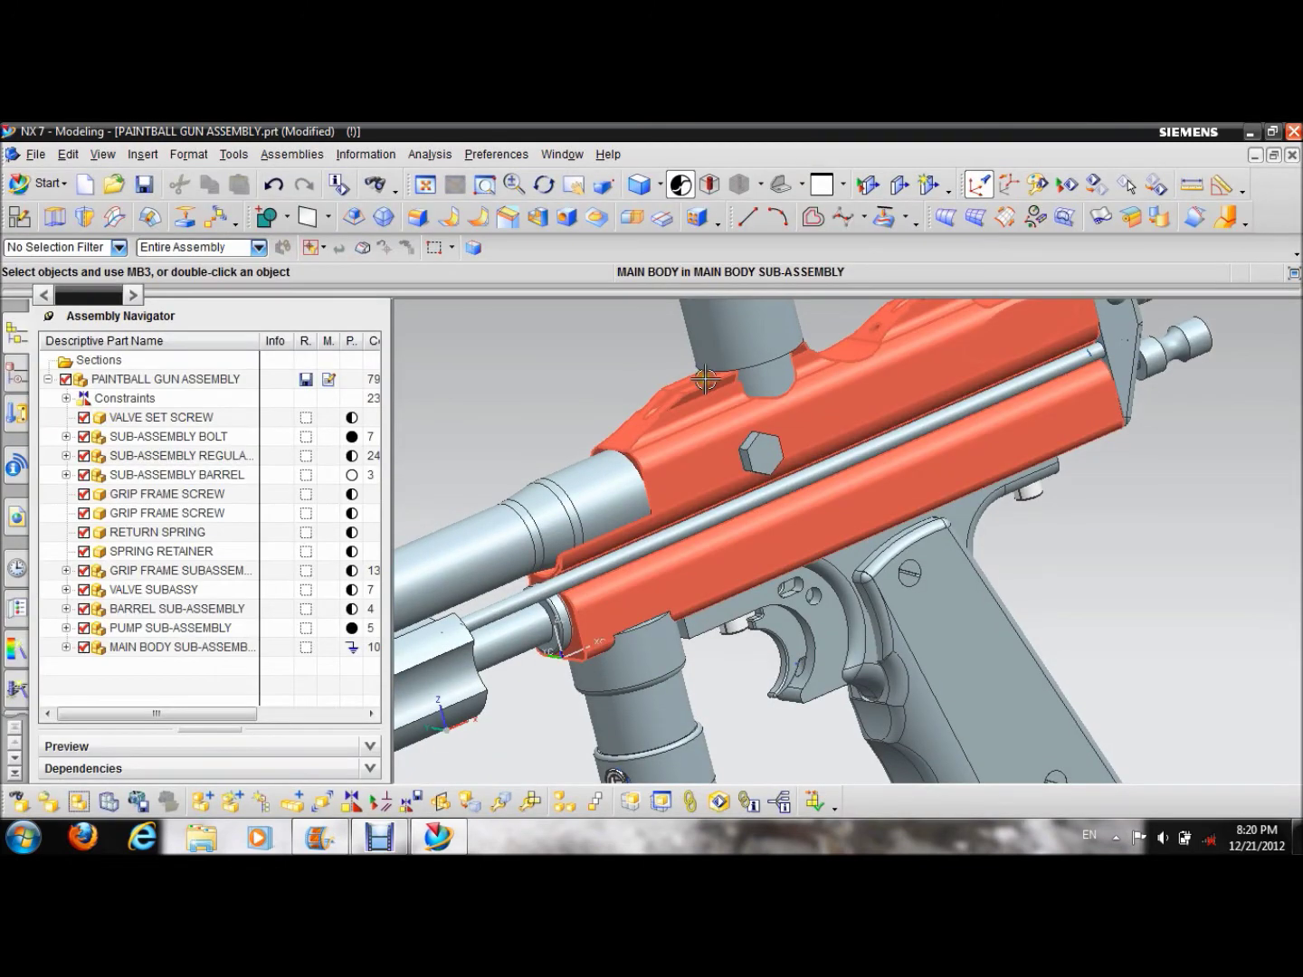
- Examine the complete paintball gun assembly, from the barrel to the grip frame and trigger
scroll(576, 462, "down", 5)
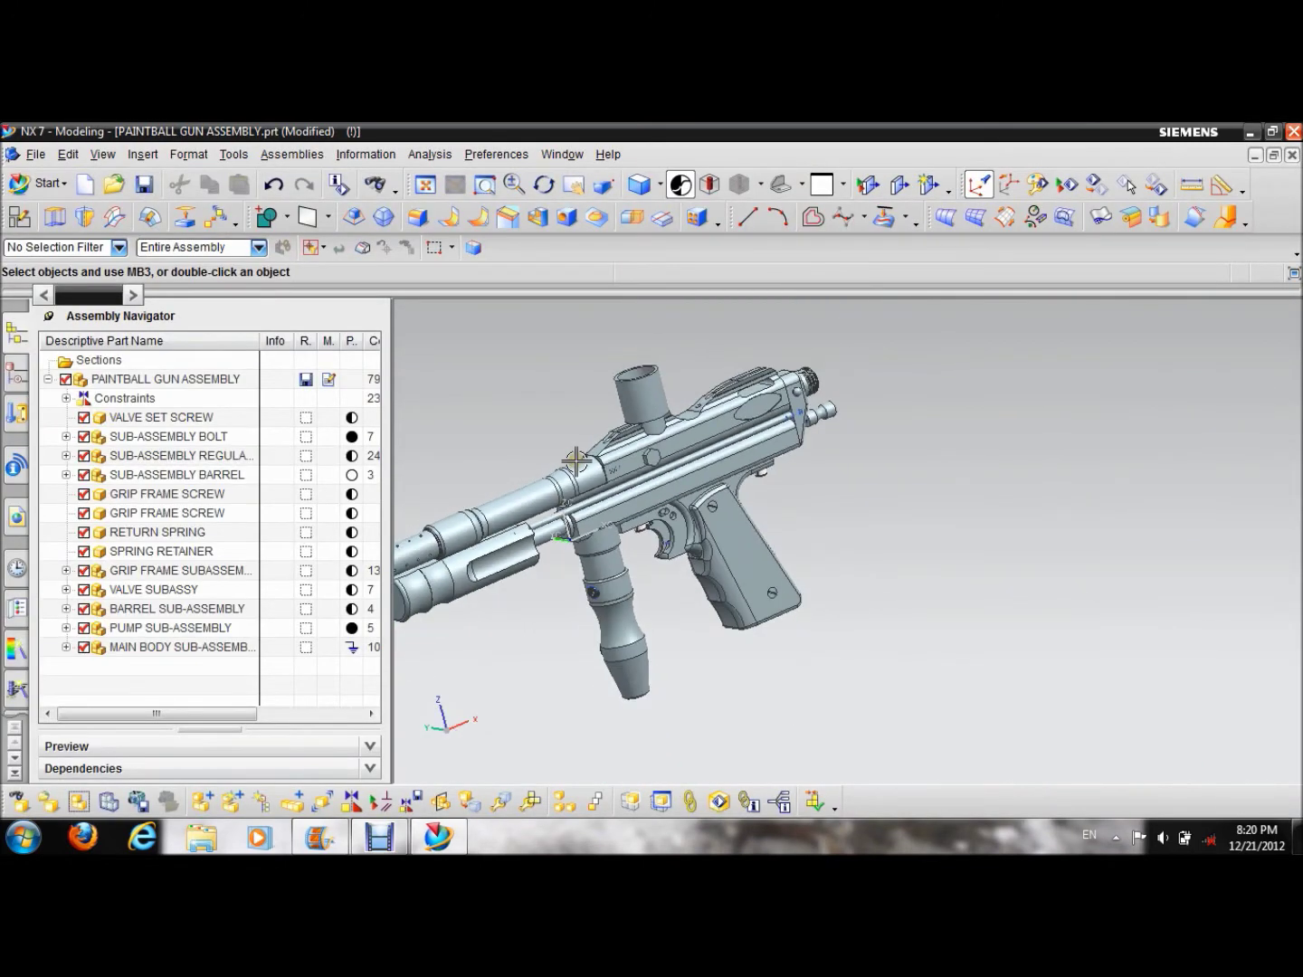
scroll(471, 401, "up", 2)
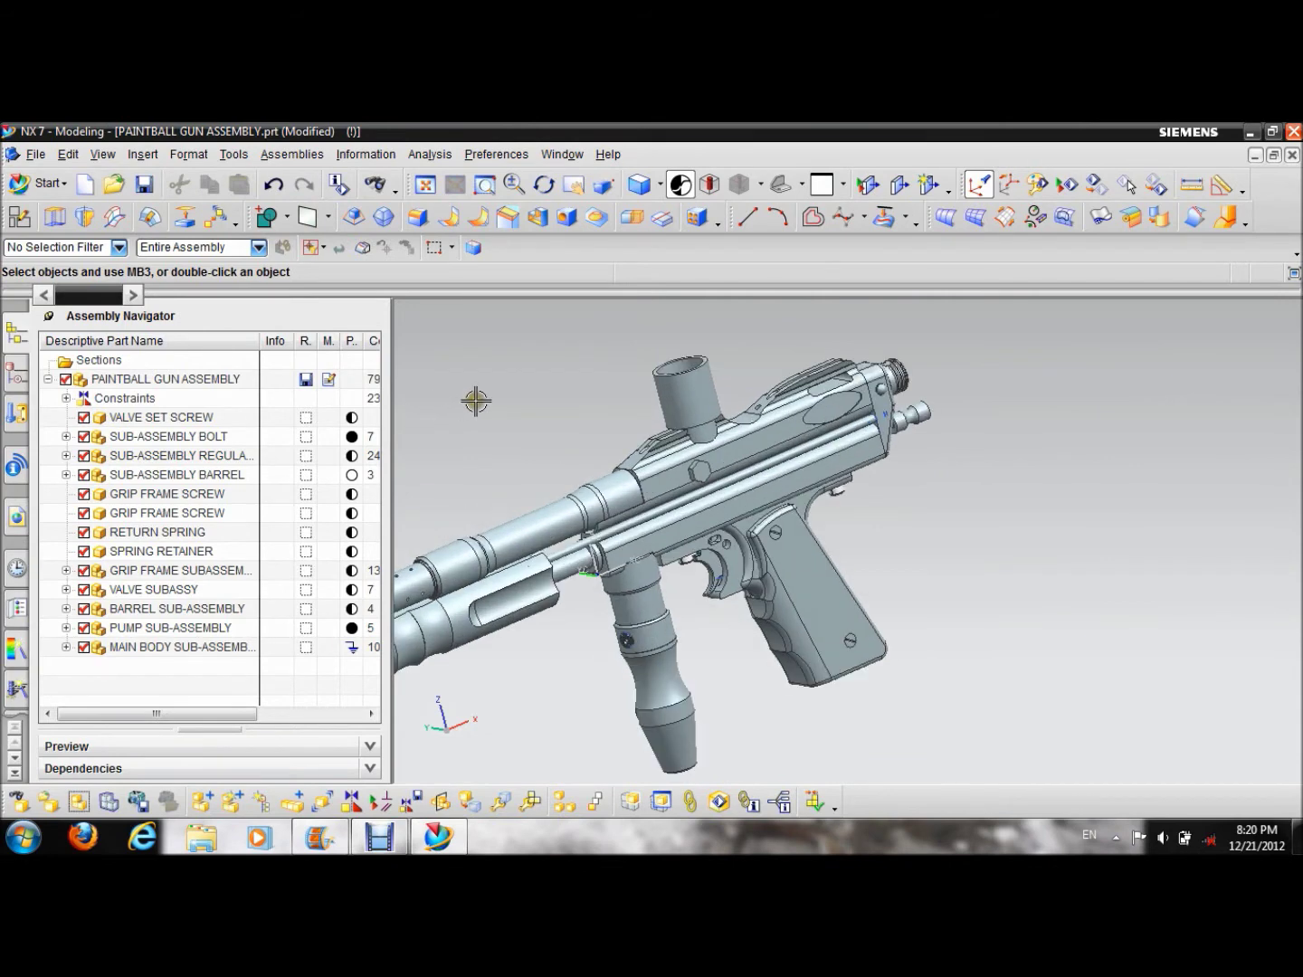
middle_click_drag(476, 401, 757, 381, "shift")
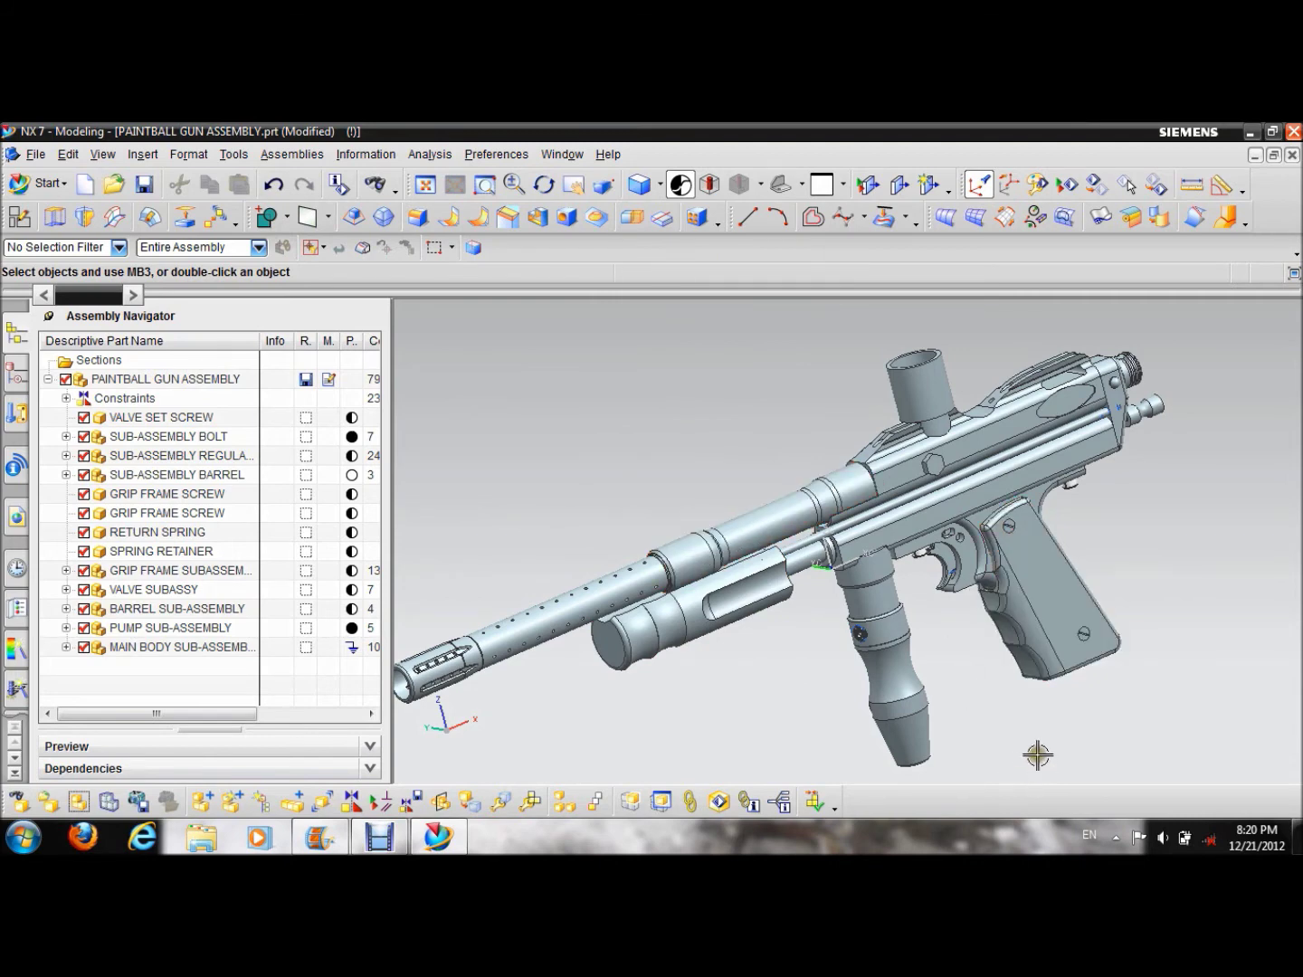
scroll(998, 612, "up", 3)
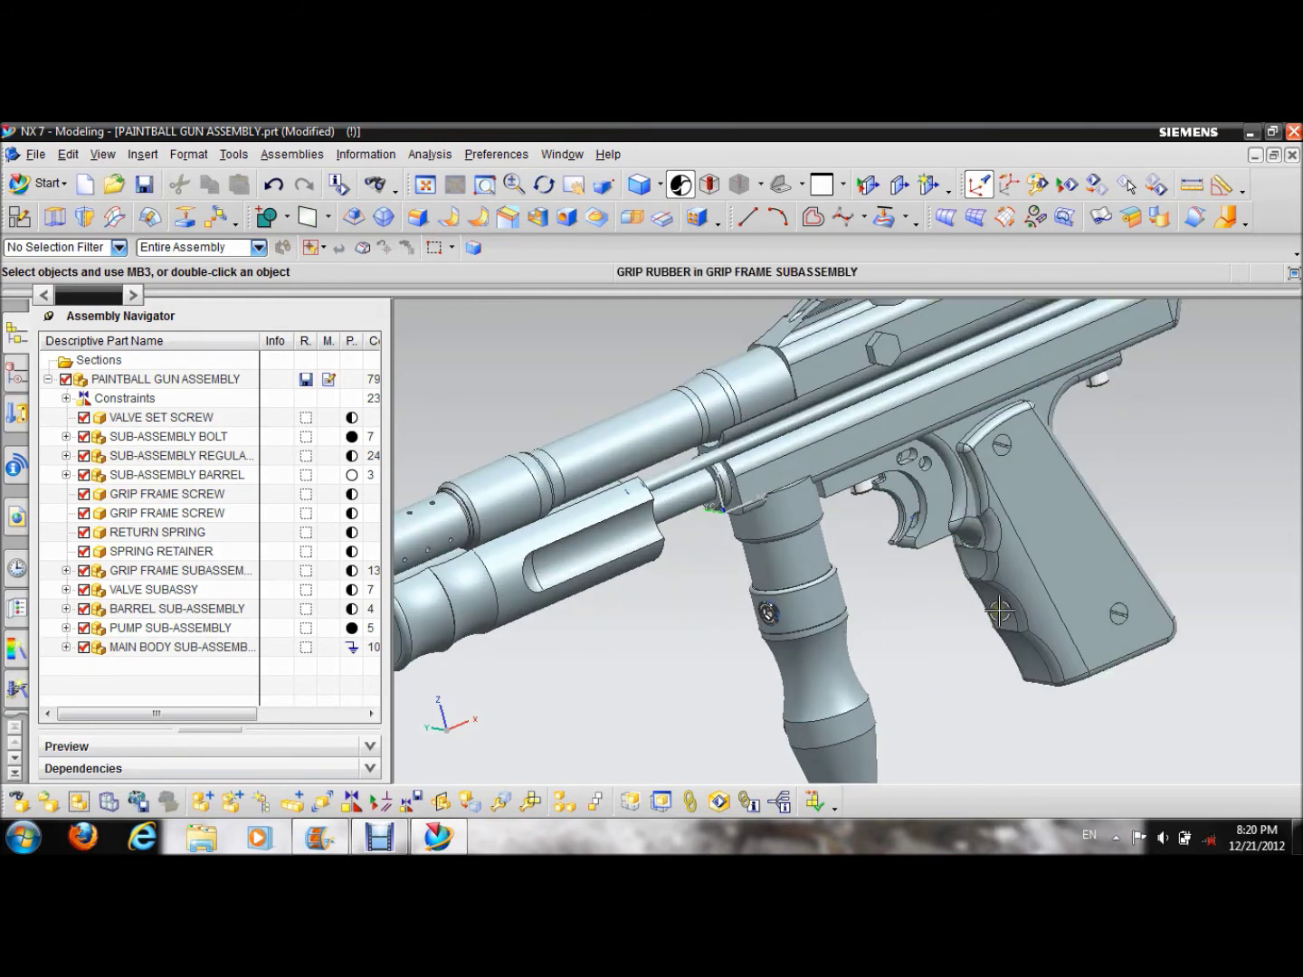
scroll(946, 565, "up", 2)
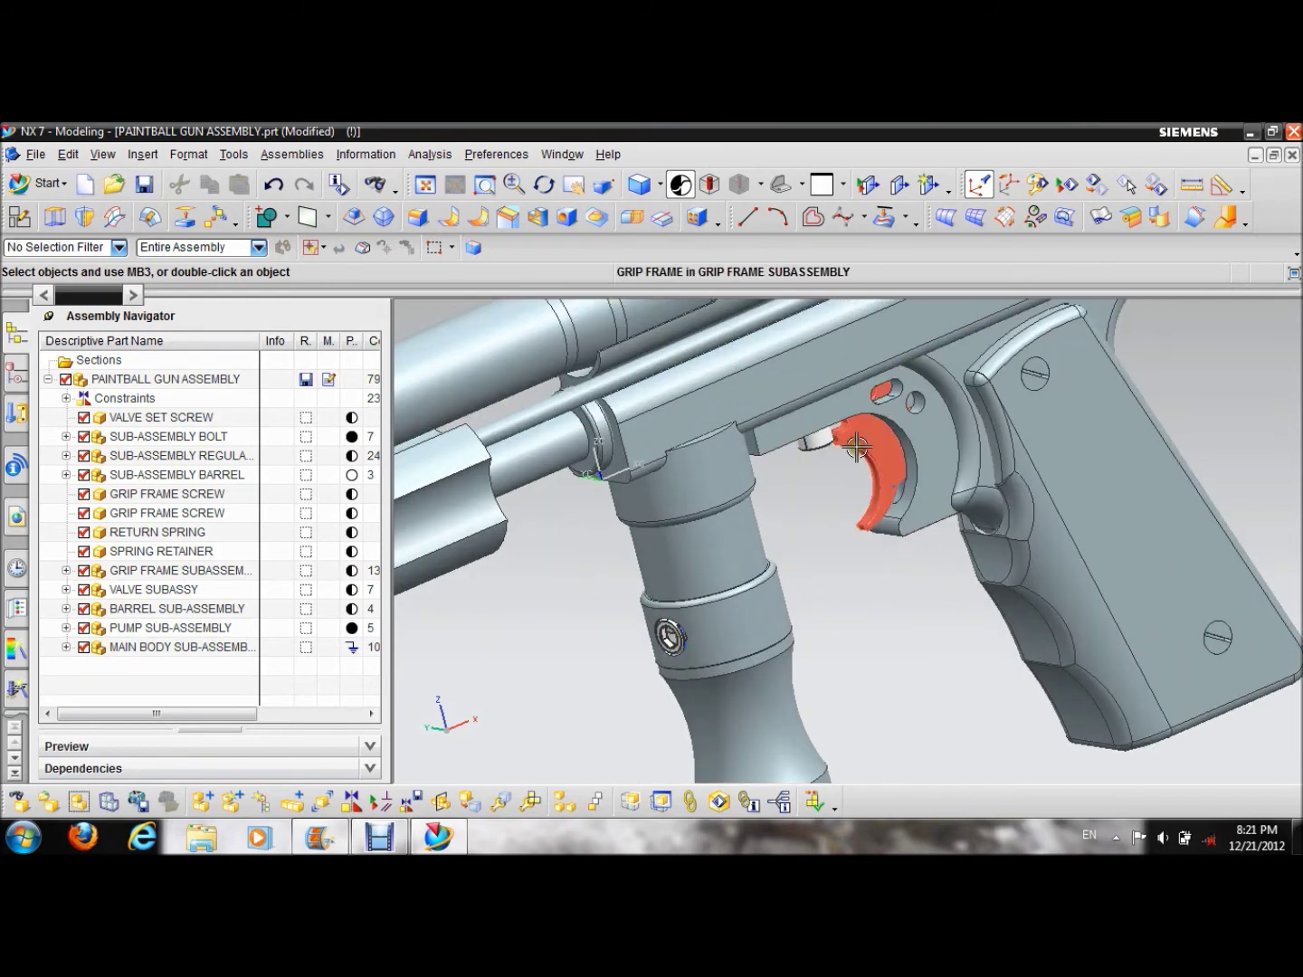
scroll(787, 407, "down", 5)
scroll(731, 370, "up", 2)
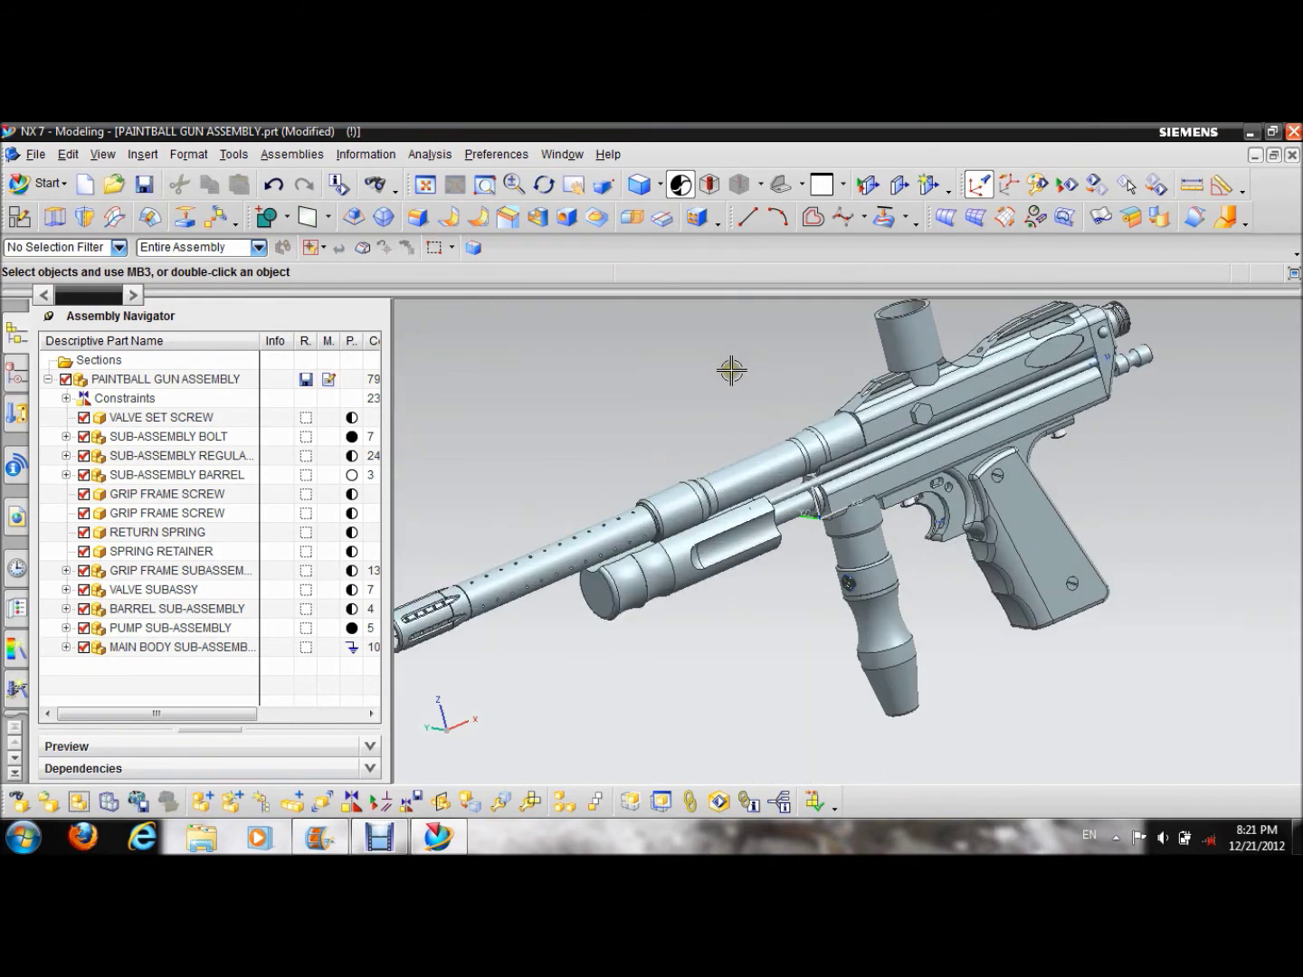
middle_click_drag(652, 404, 690, 423, "shift")
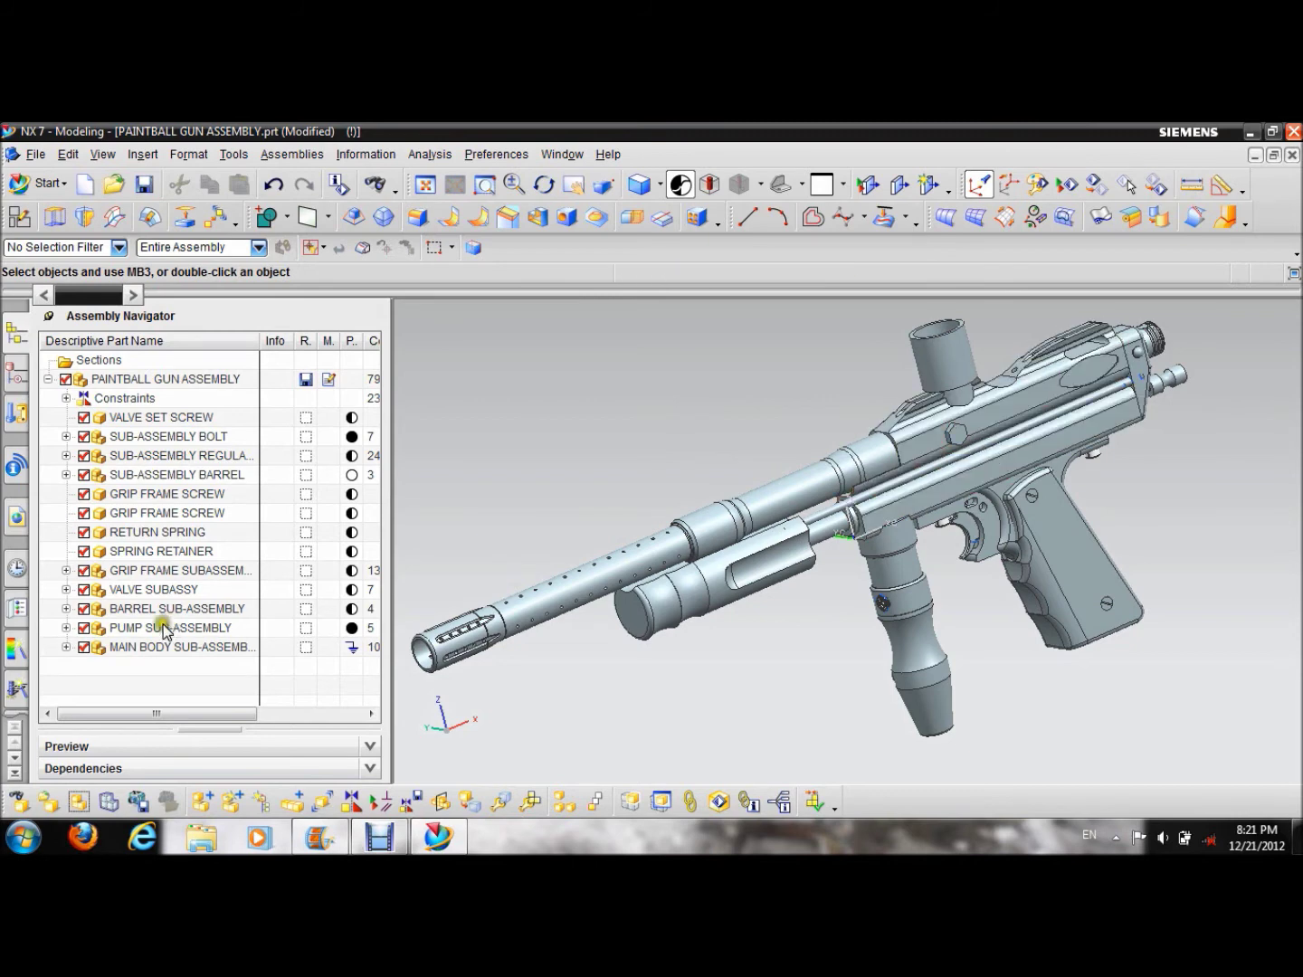
- Hide the MAIN BODY component inside the main body sub-assembly
left_click(66, 647)
right_click(126, 535)
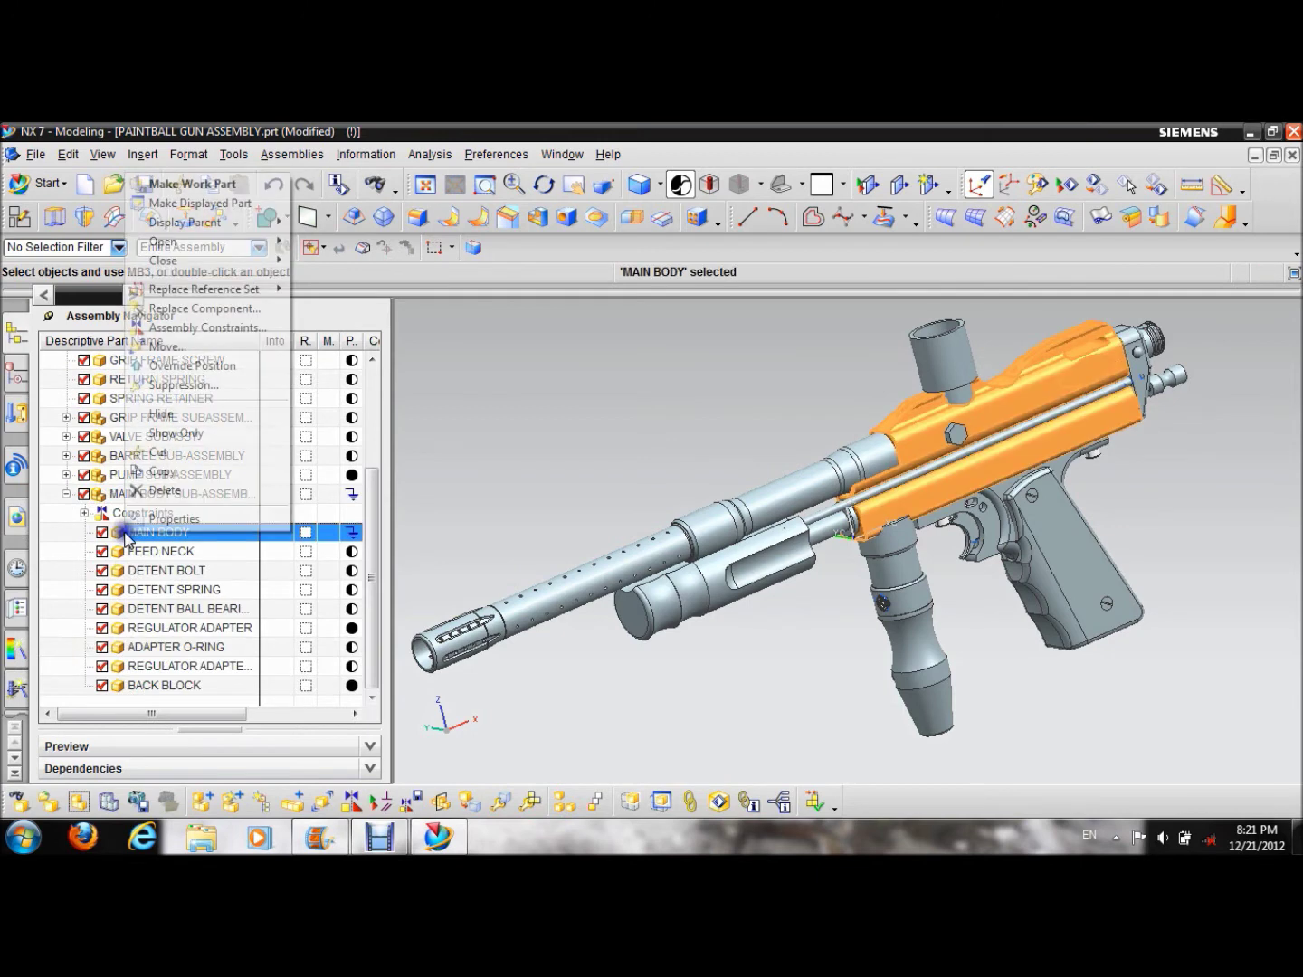
left_click(220, 419)
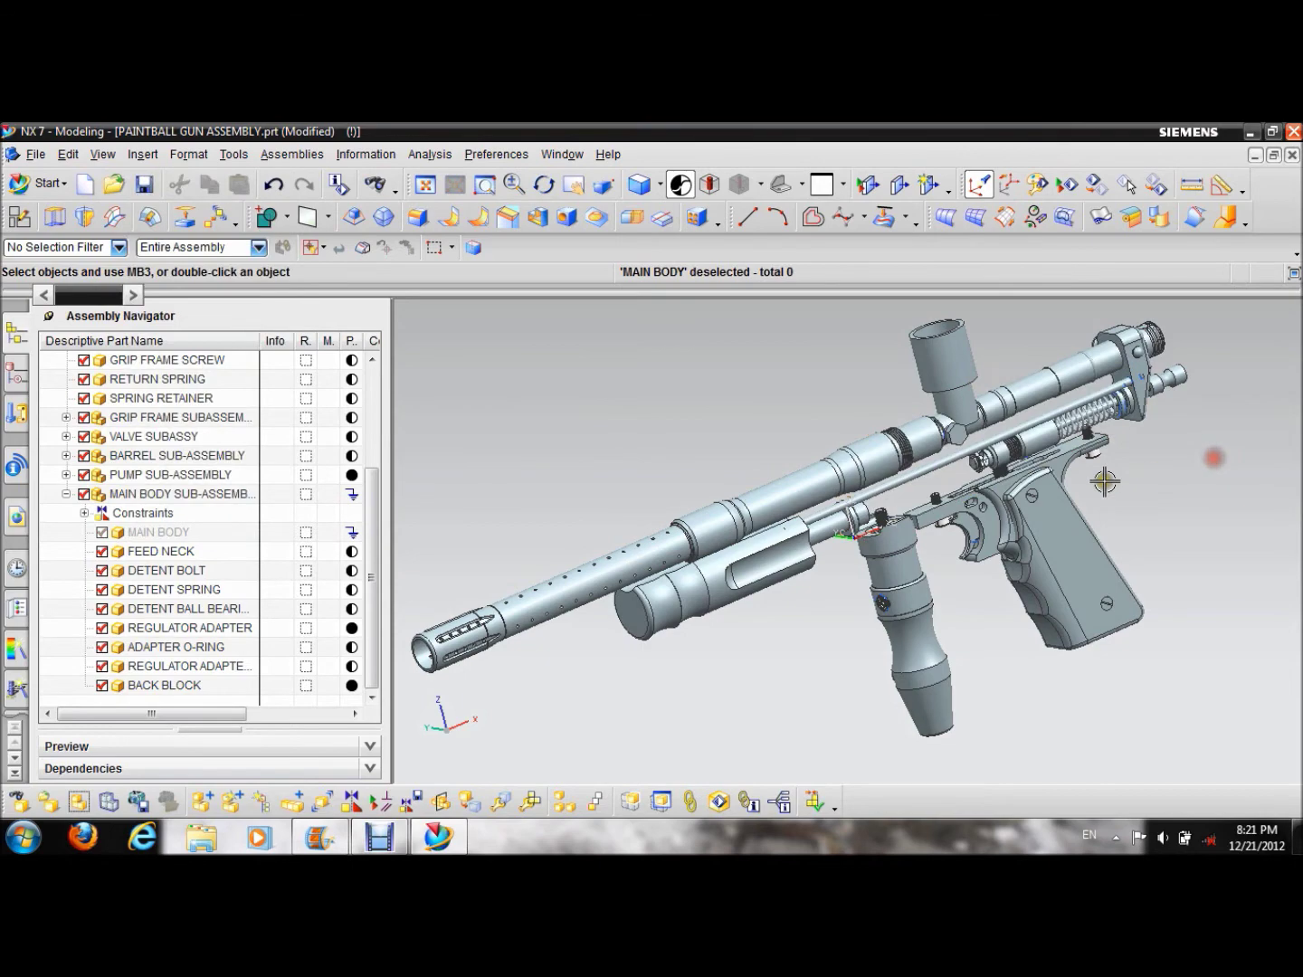
- Examine the internal parts around the valve, return spring and bolt above the grip frame
scroll(1105, 483, "up", 6)
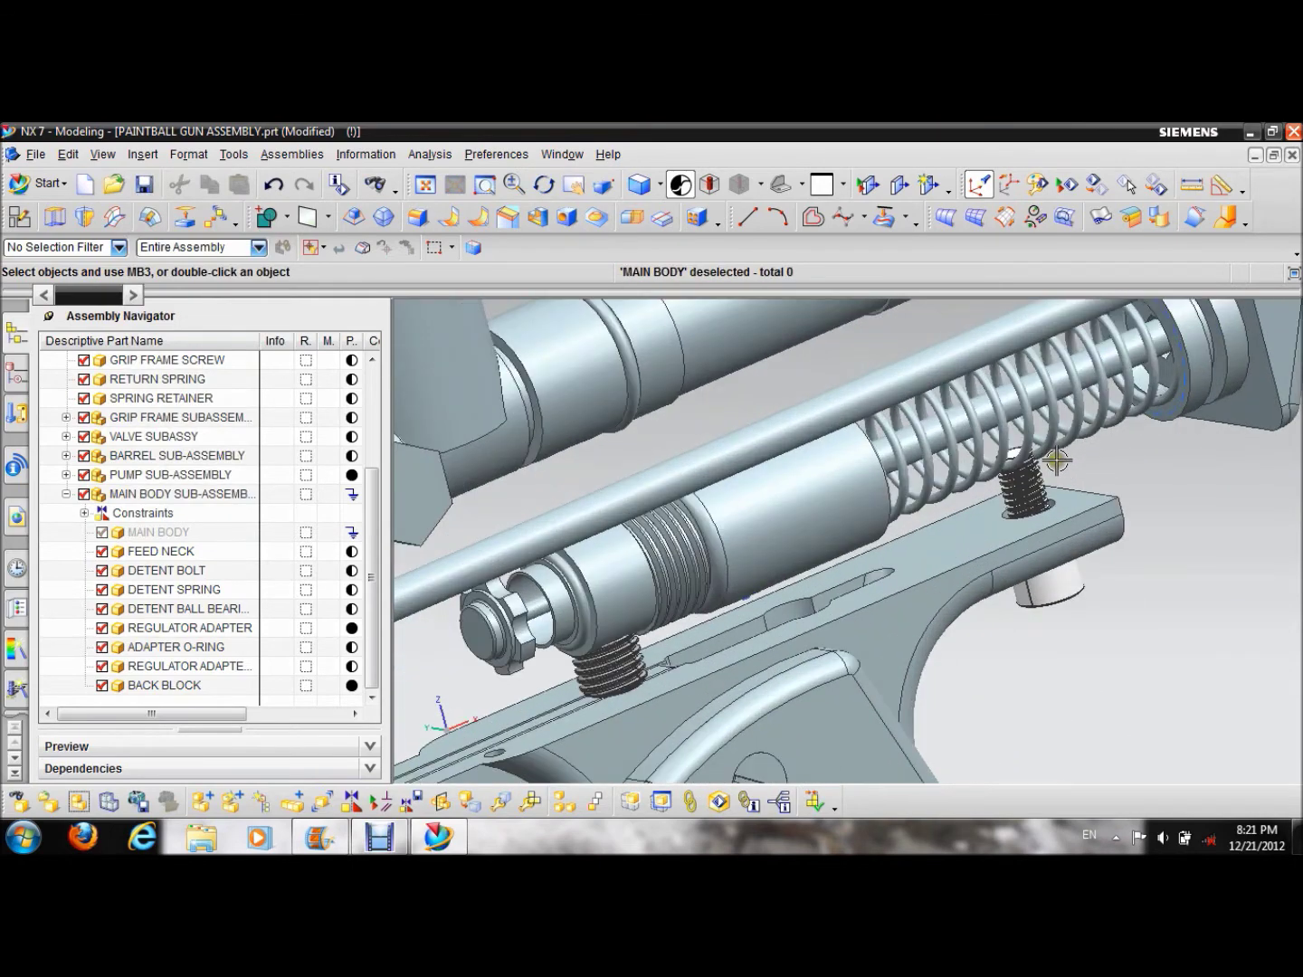
scroll(543, 597, "down", 6)
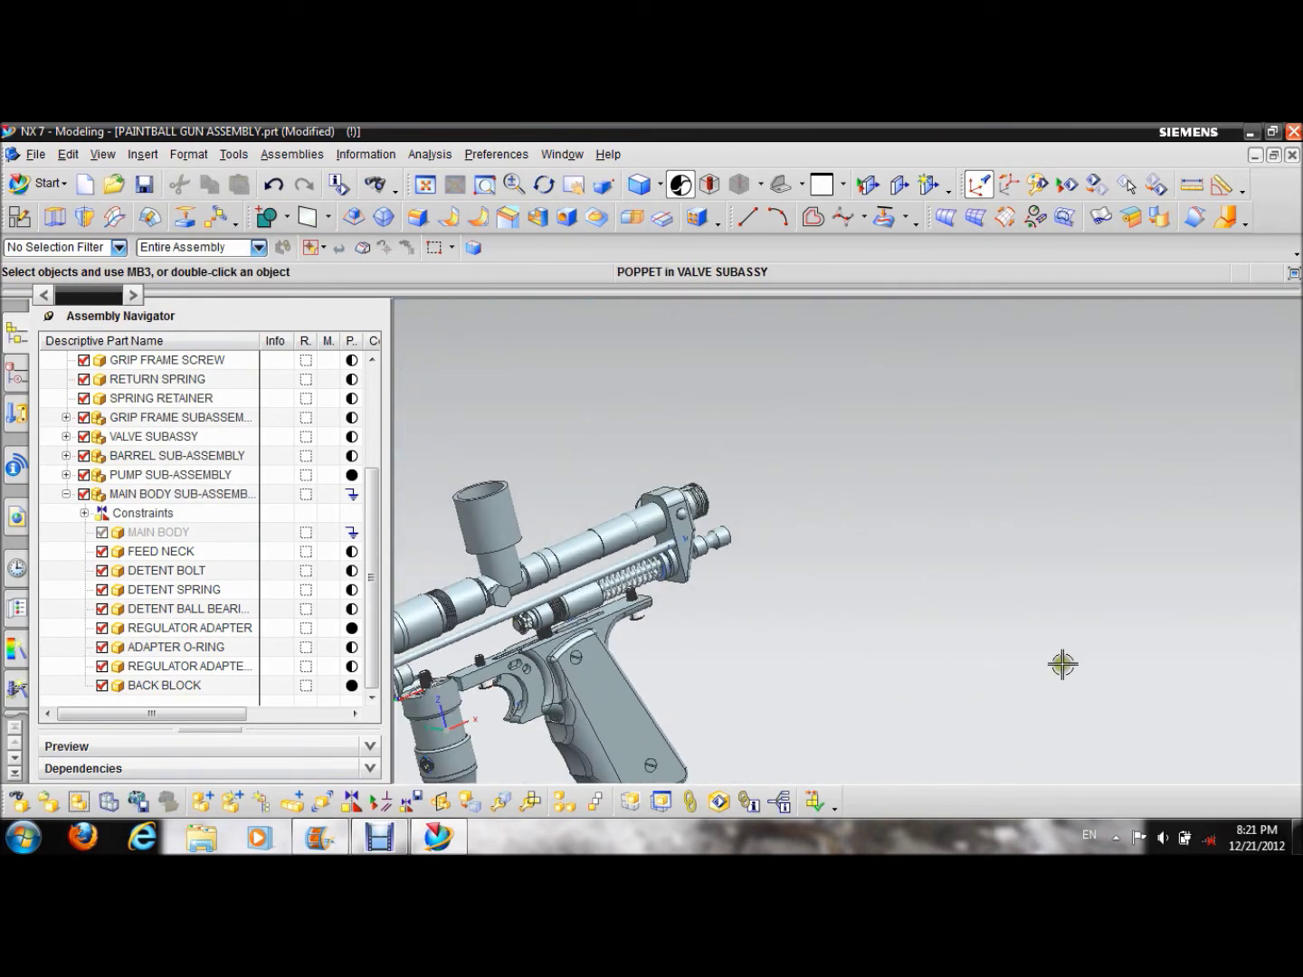
scroll(1063, 665, "up", 2)
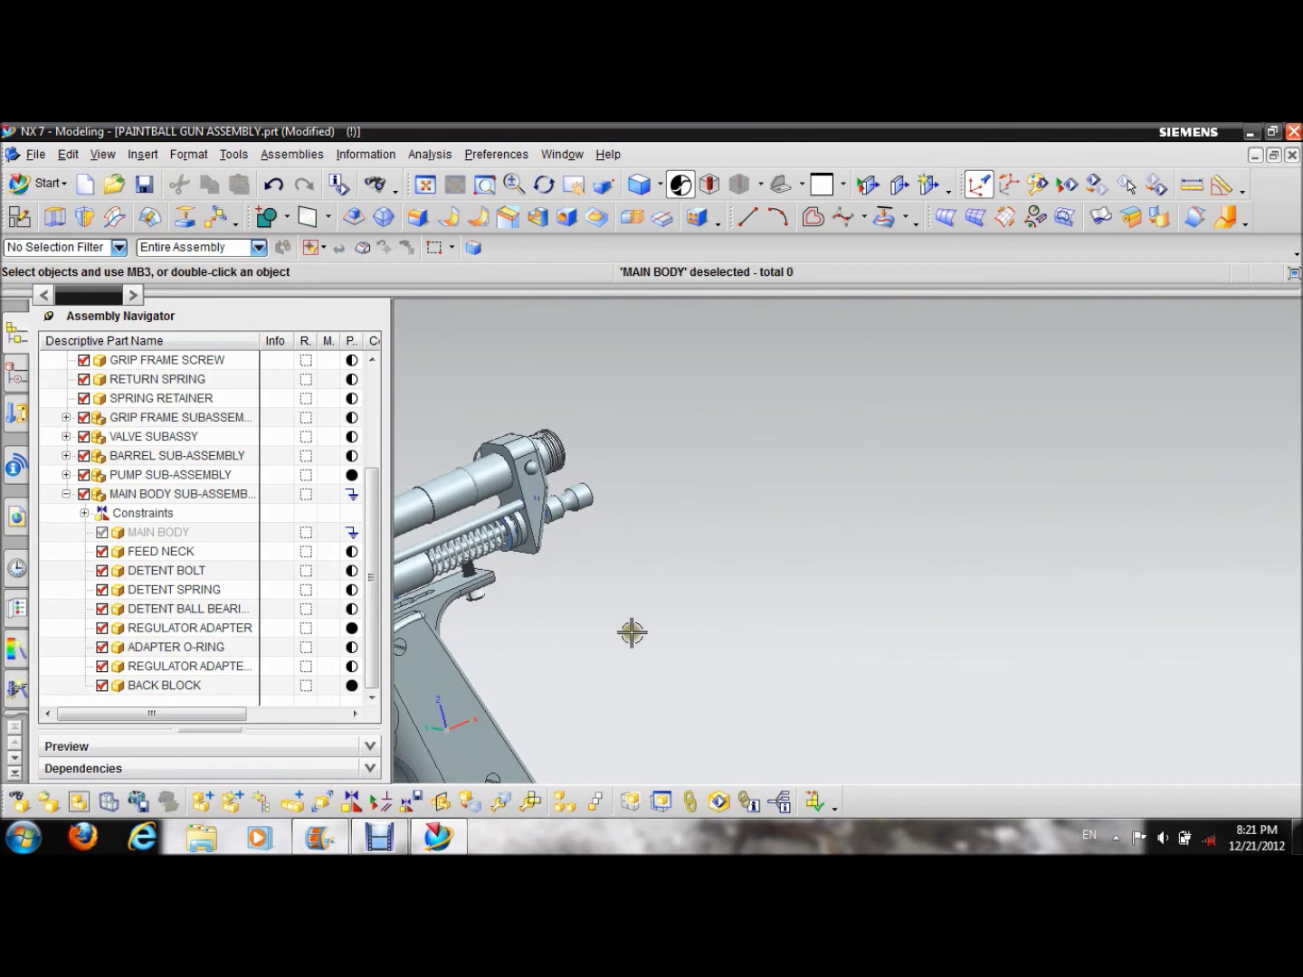
middle_click_drag(631, 633, 1123, 532, "shift")
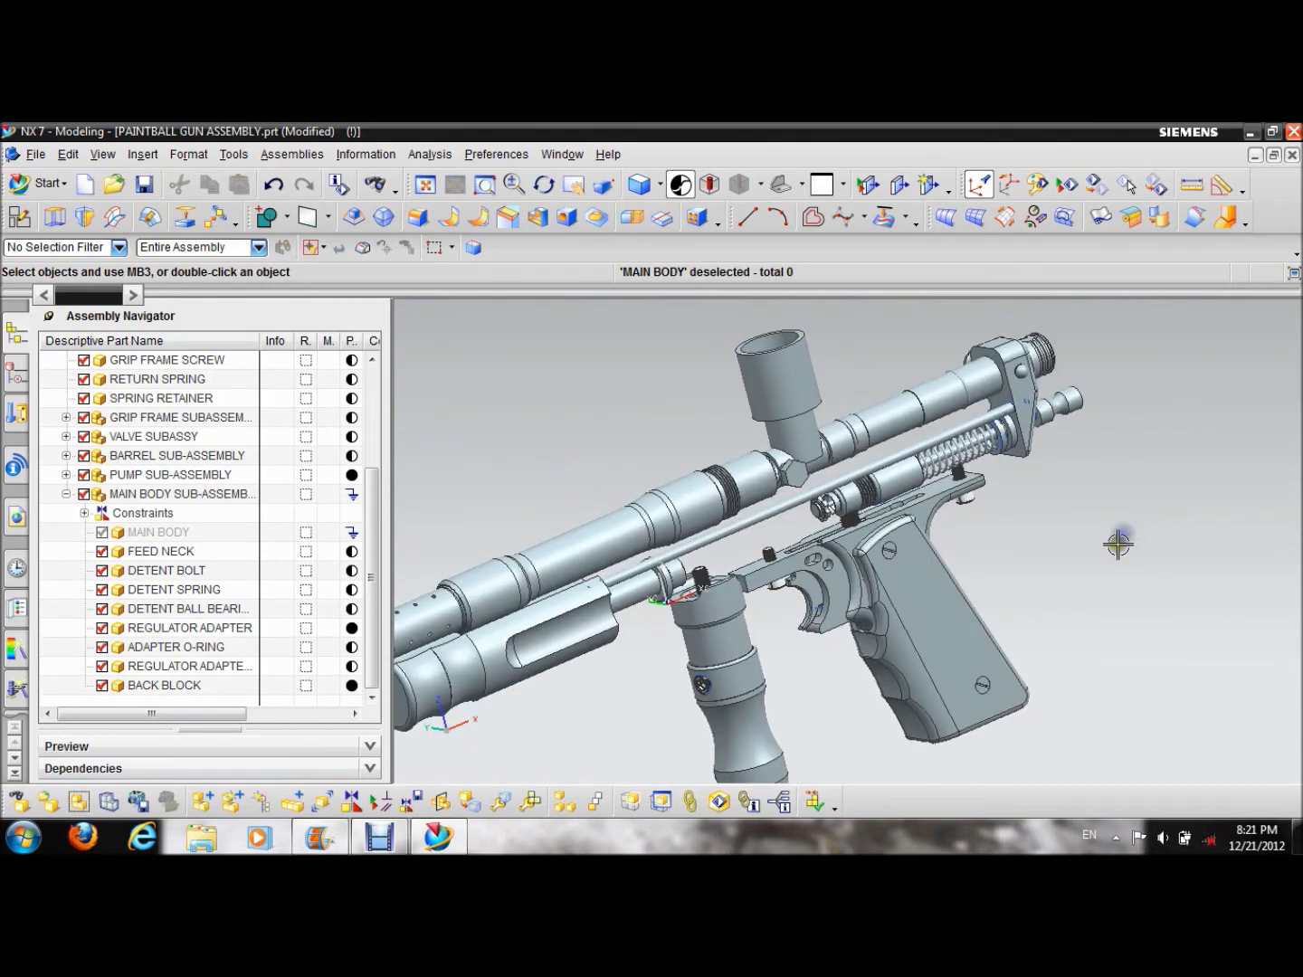
scroll(1118, 544, "down", 1)
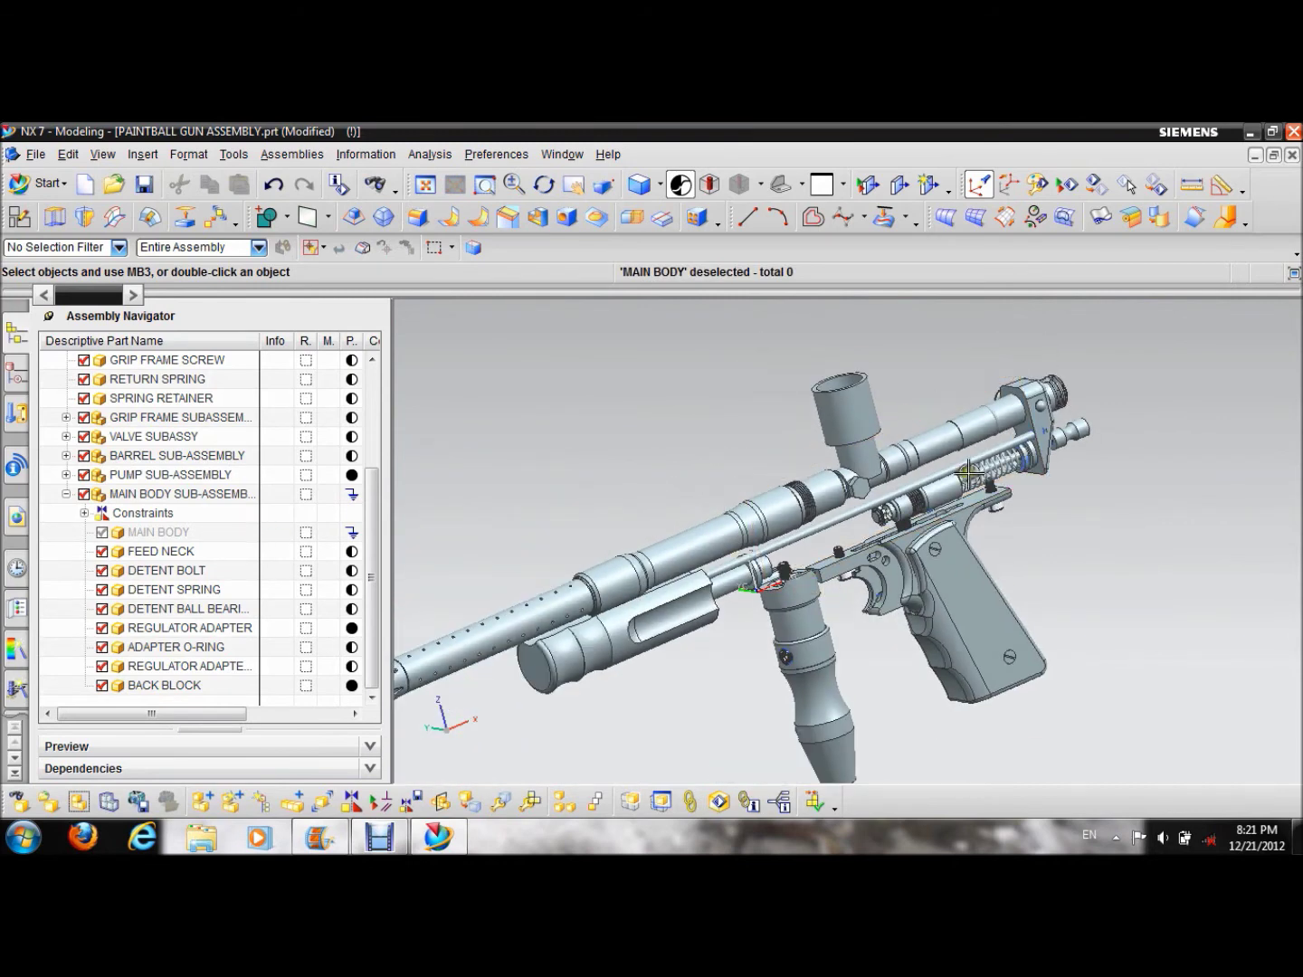
scroll(996, 452, "up", 3)
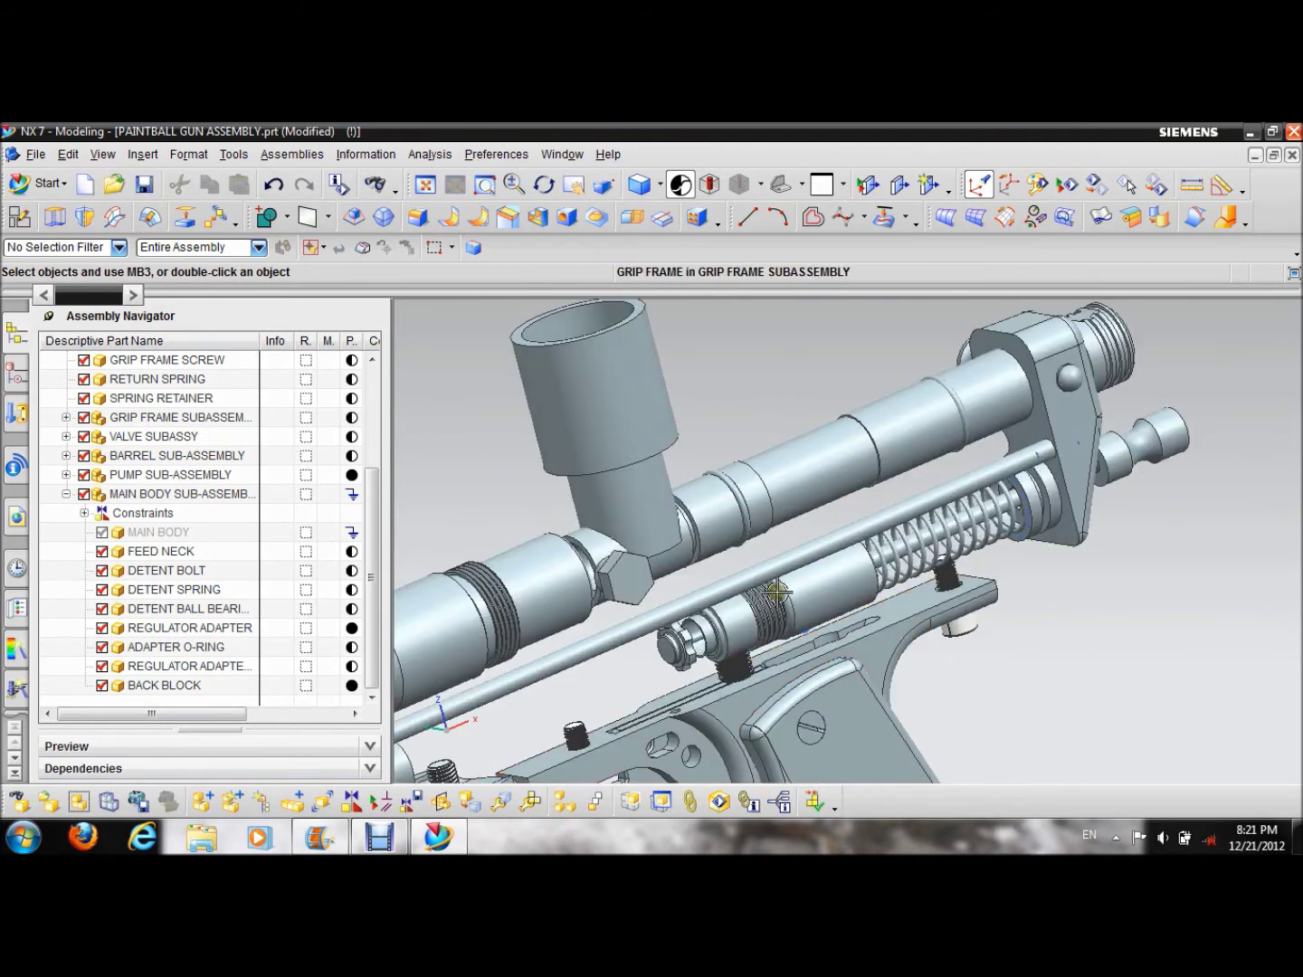
scroll(742, 588, "down", 4)
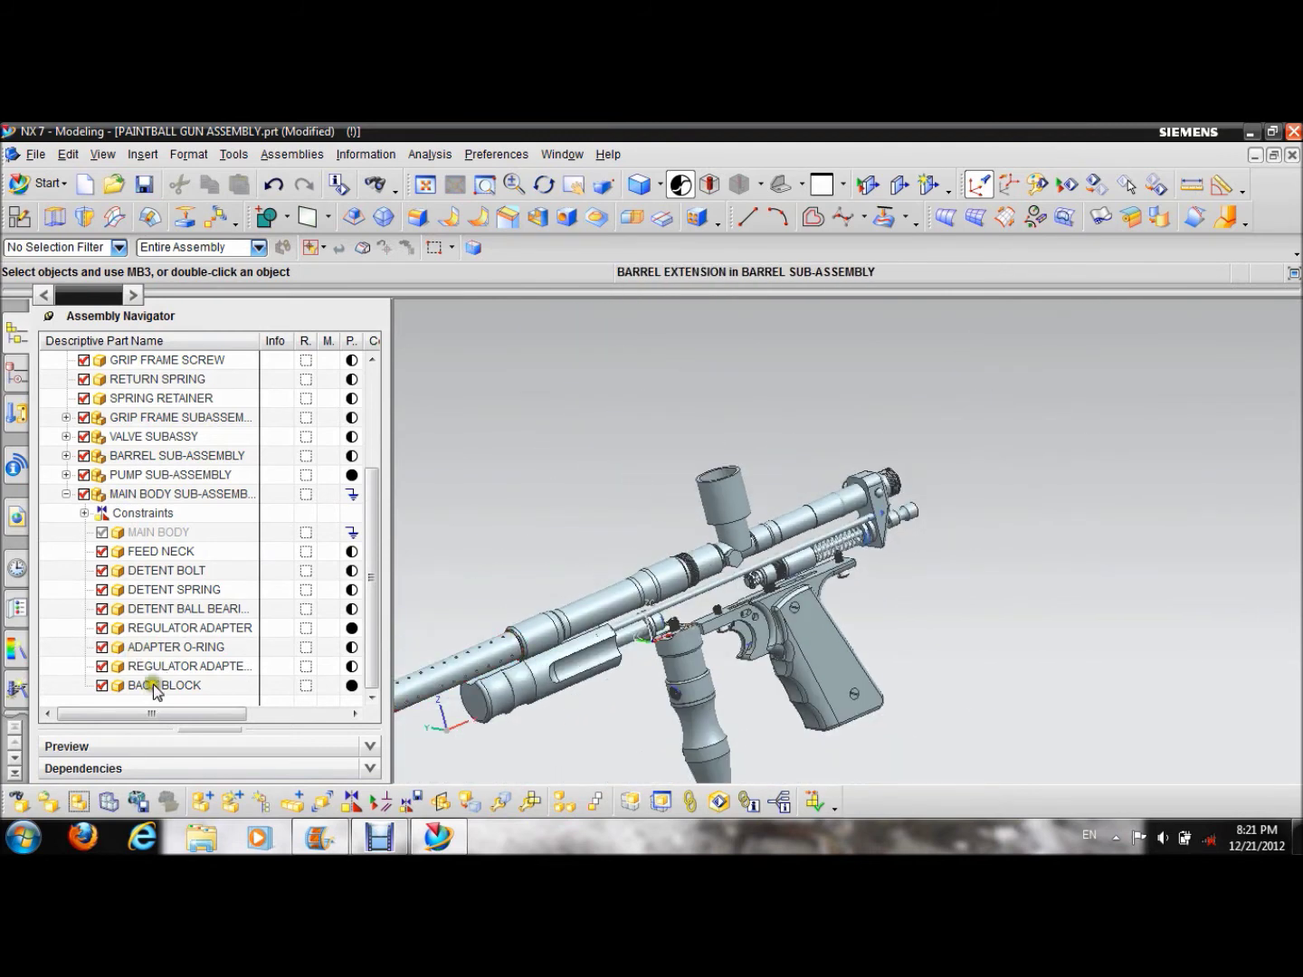
- Show the hidden MAIN BODY component of the main body sub-assembly again
right_click(159, 532)
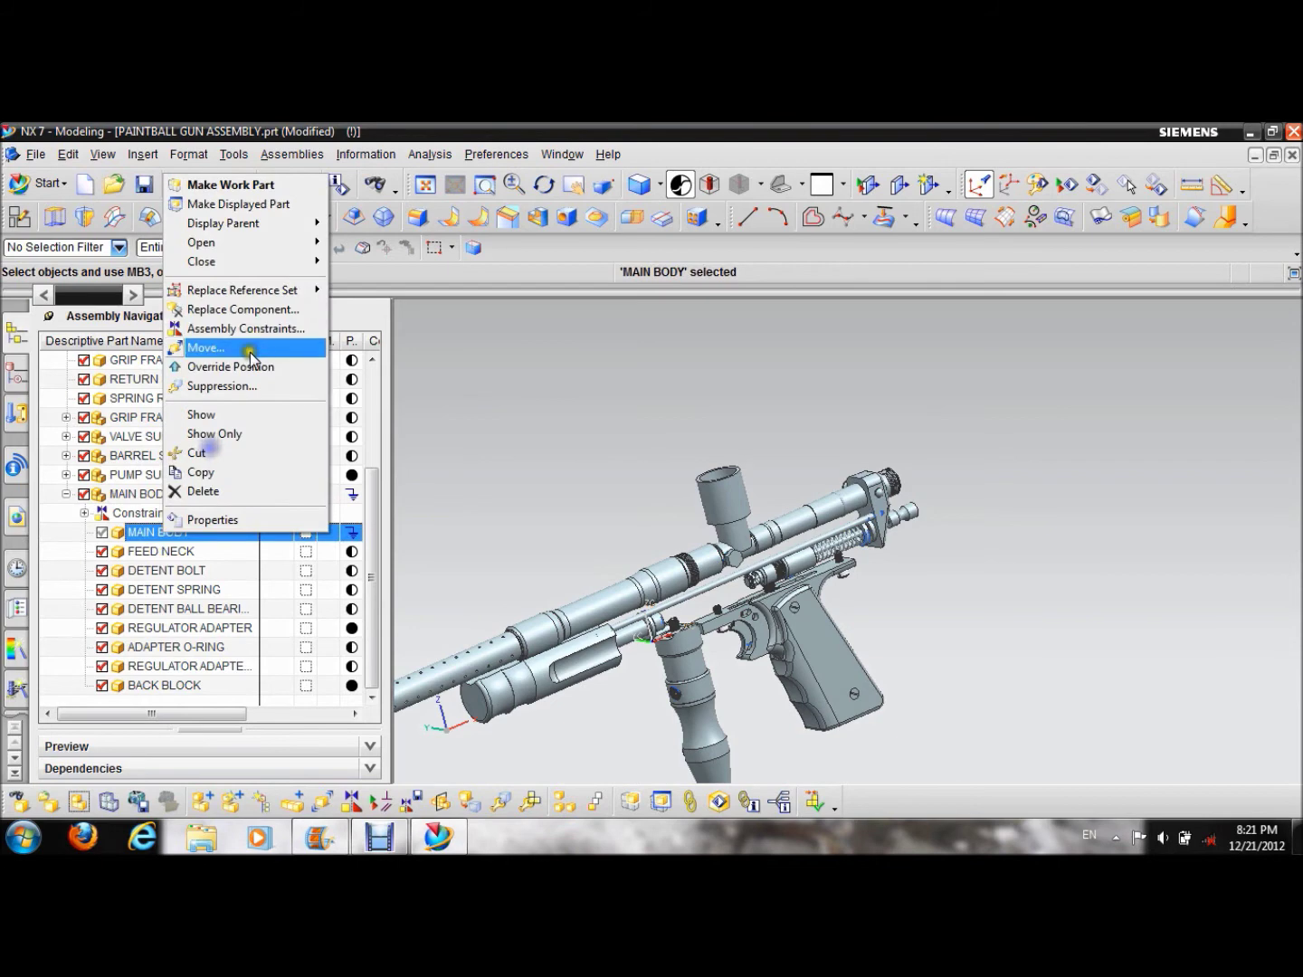
left_click(240, 418)
- Switch to the Drafting application and examine Sheet 1's exploded view, balloons and parts list
left_click(47, 185)
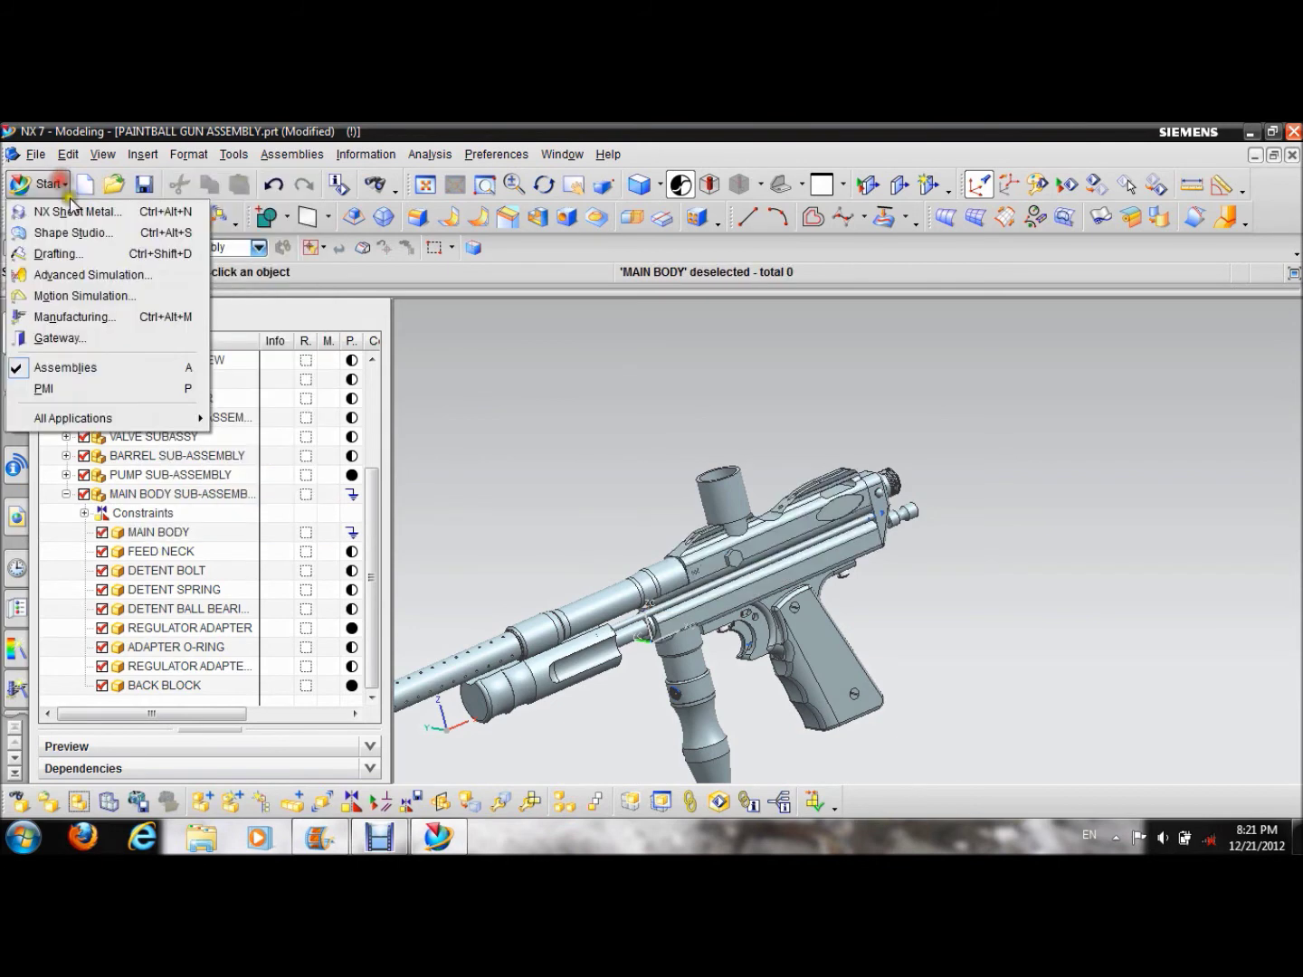
left_click(56, 254)
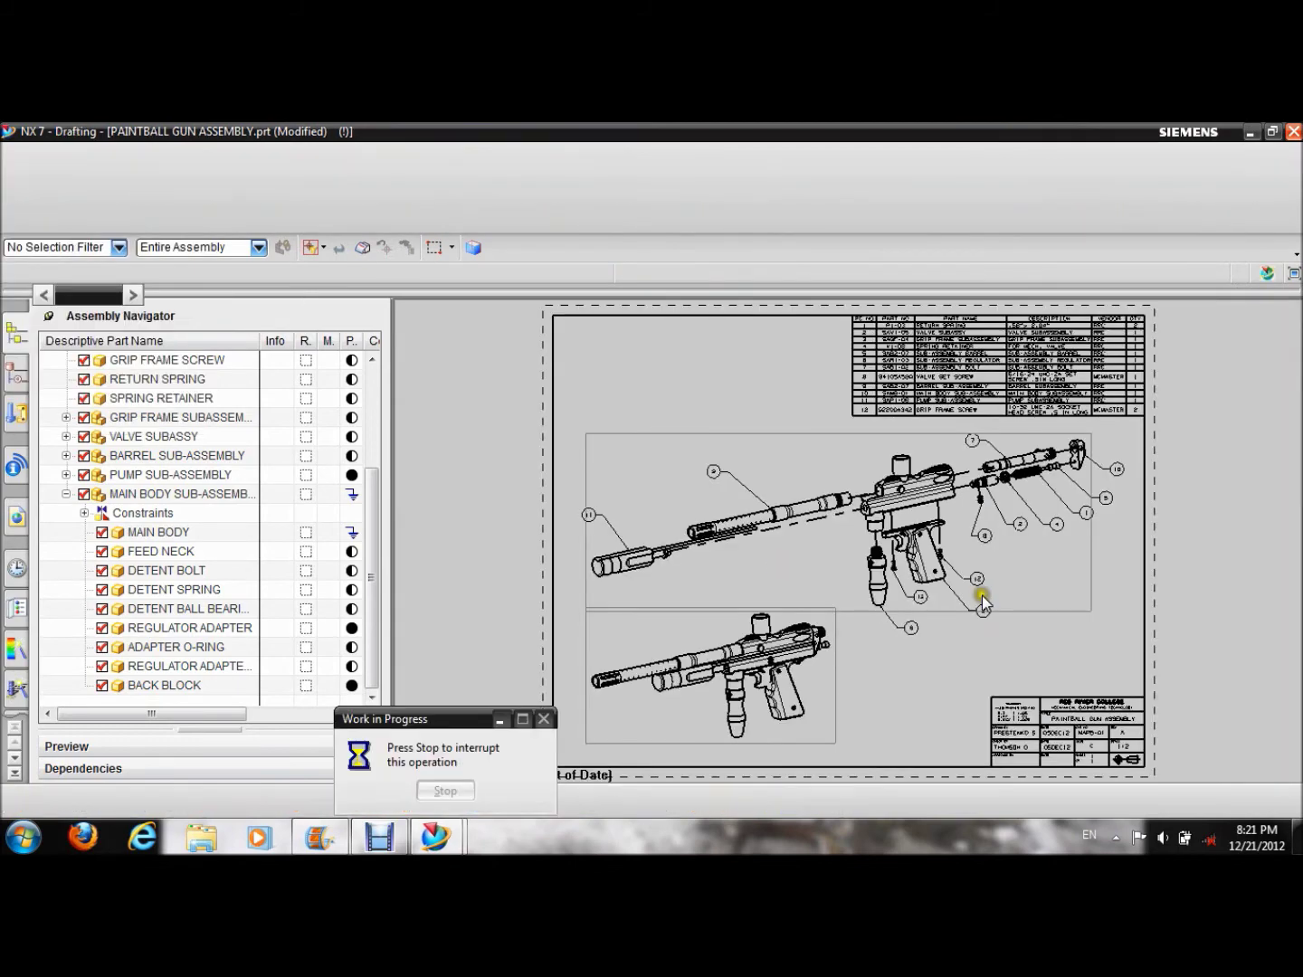
scroll(981, 595, "up", 5)
scroll(896, 476, "down", 5)
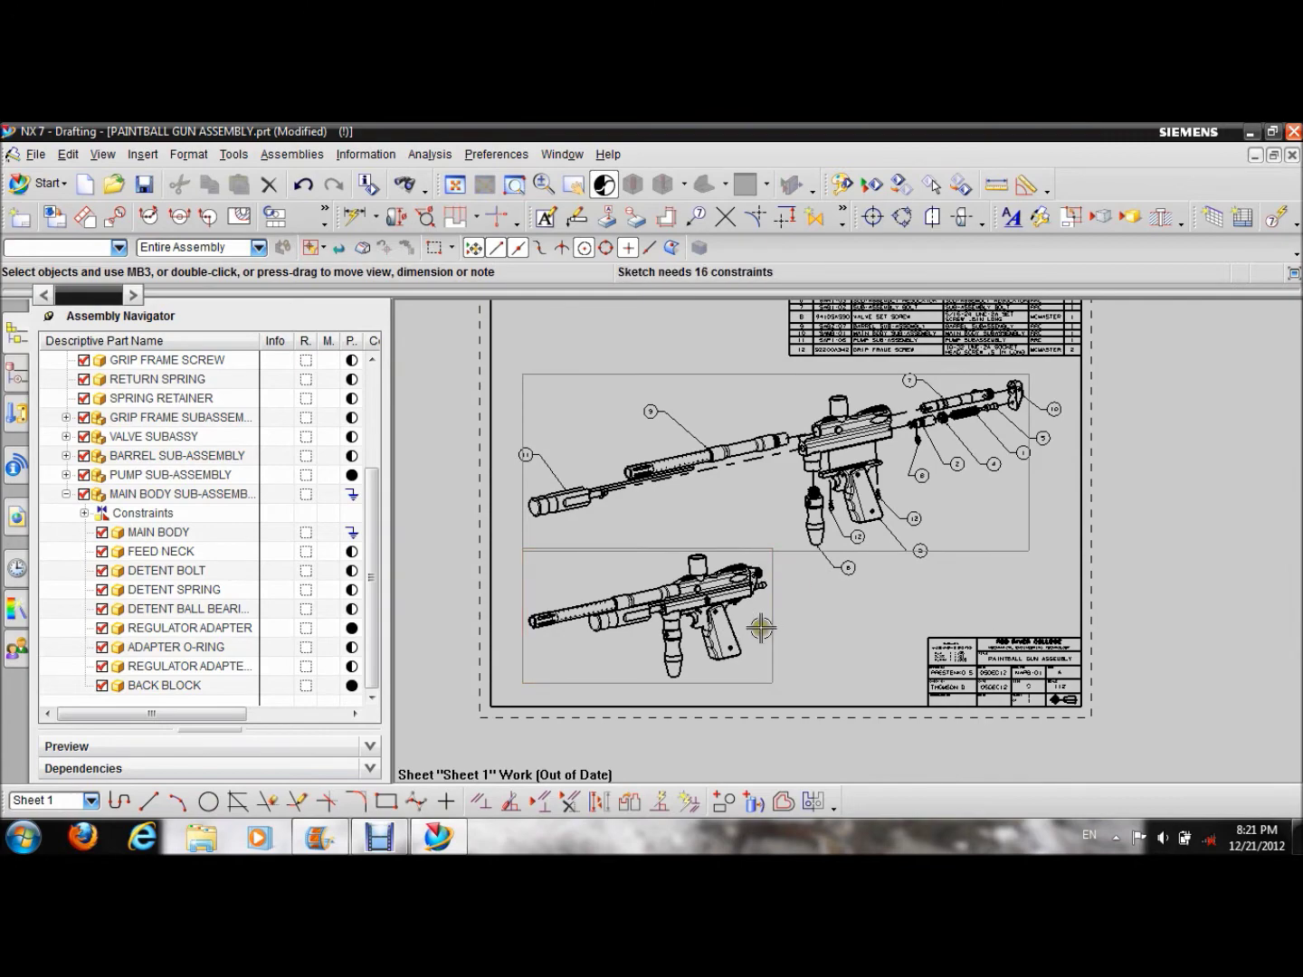
scroll(761, 627, "up", 3)
scroll(910, 477, "down", 3)
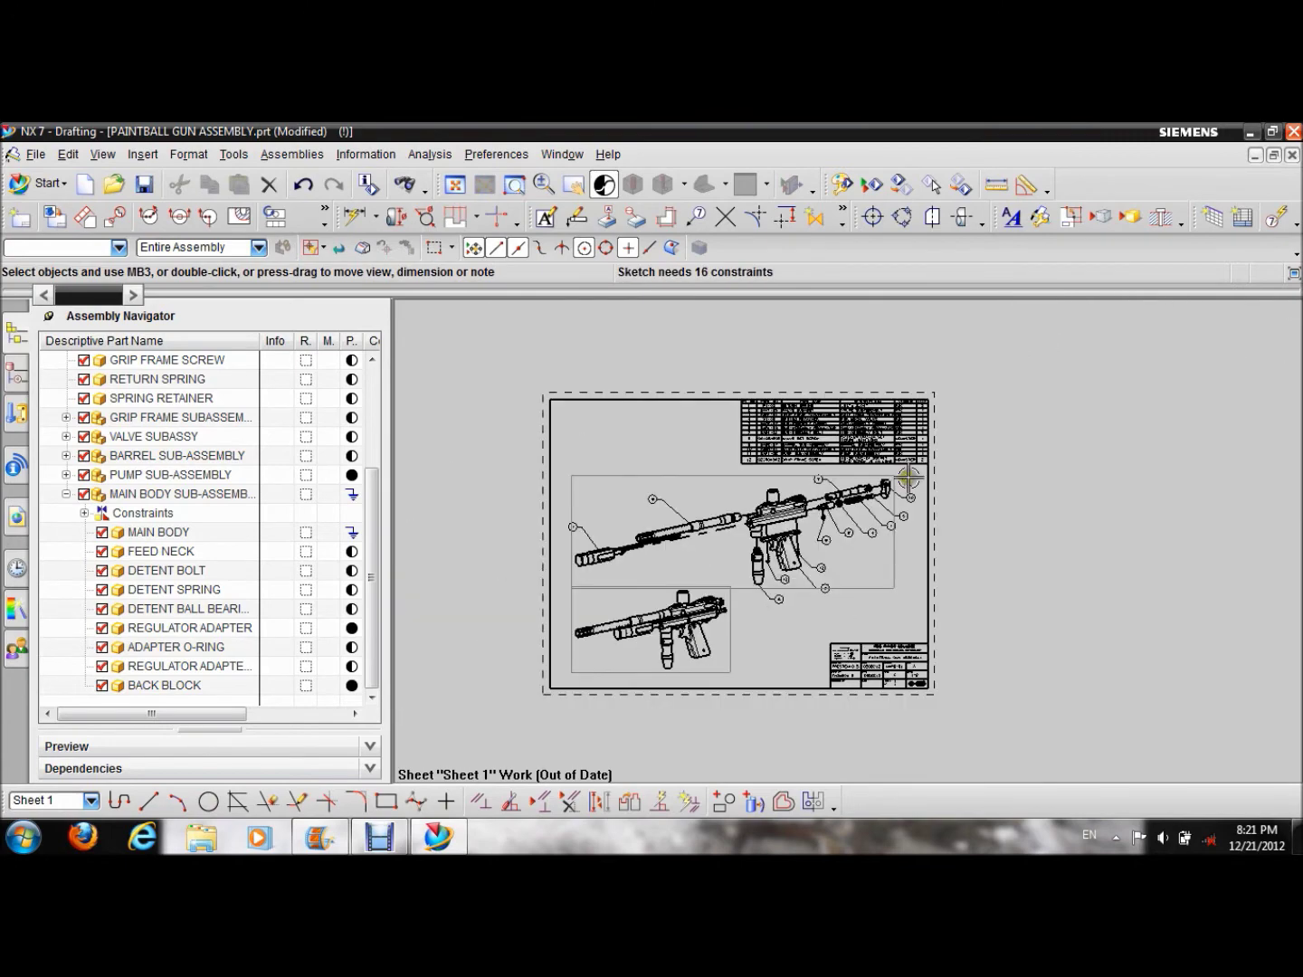
scroll(910, 477, "up", 5)
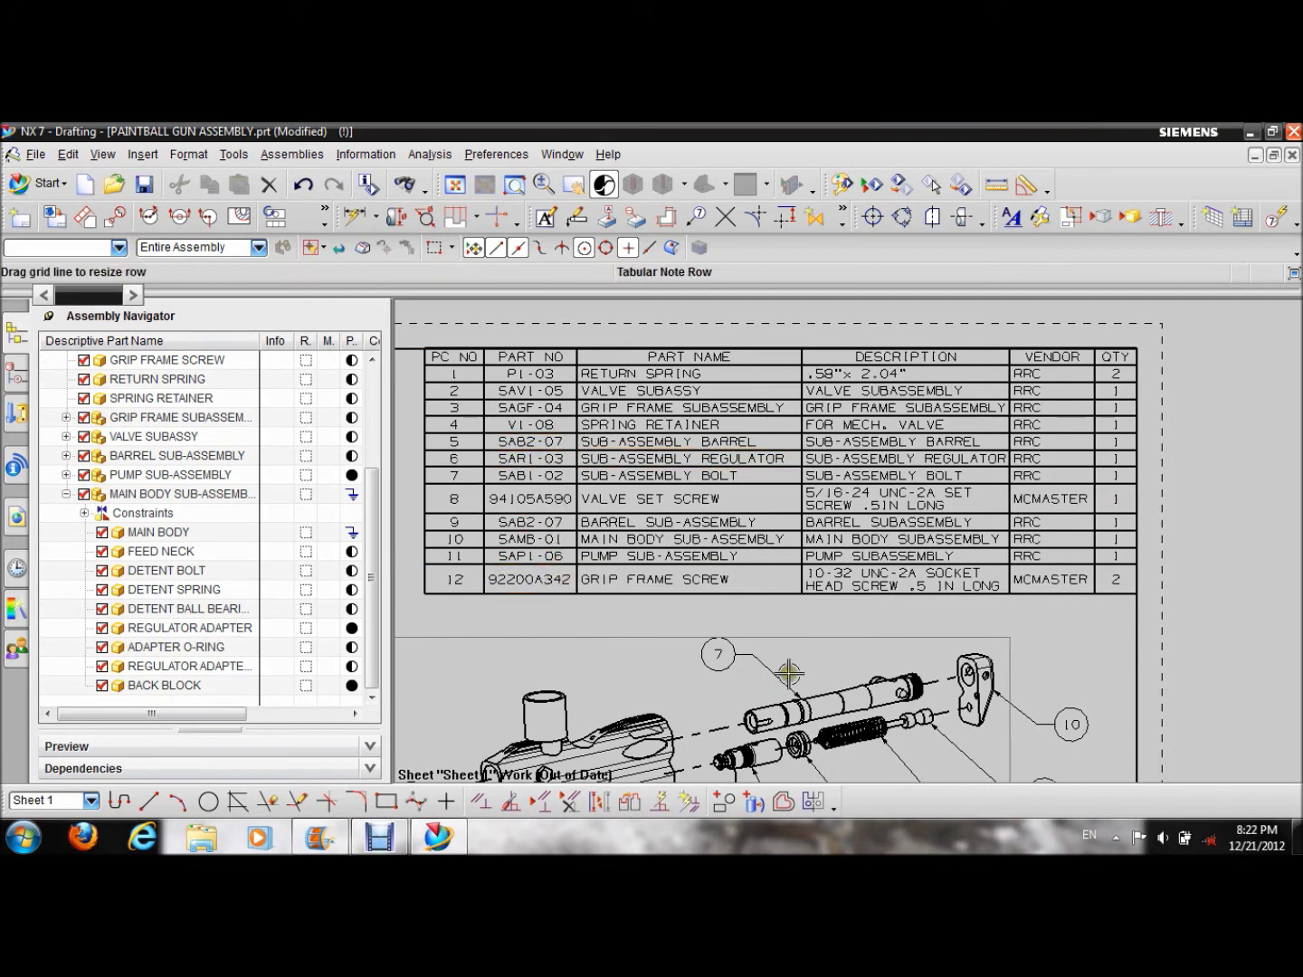
scroll(478, 597, "down", 4)
scroll(523, 545, "up", 1)
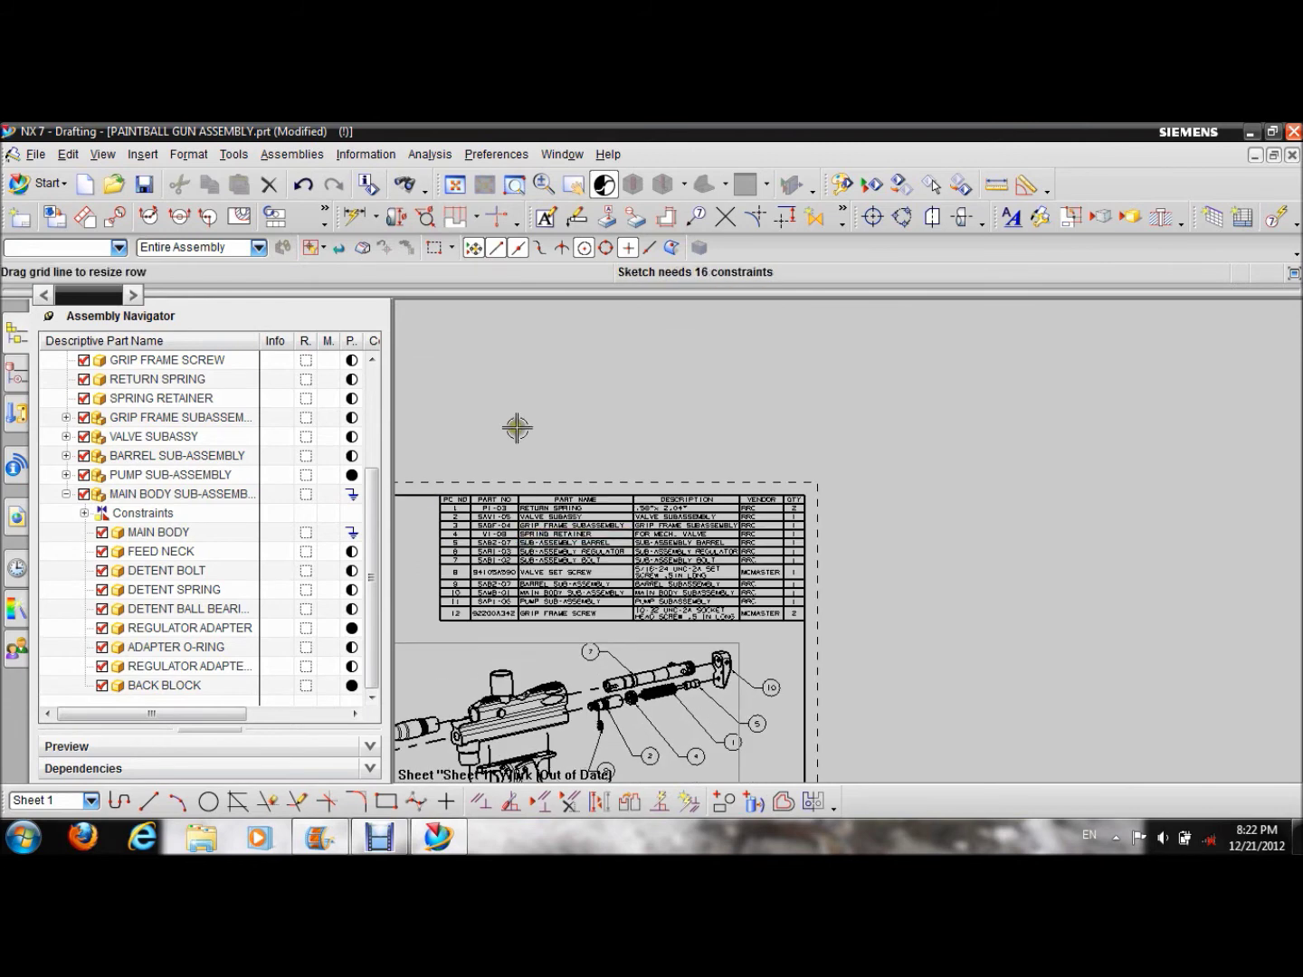
mouse_move(541, 361)
middle_mouse_down("shift")
mouse_move(901, 303)
mouse_move(906, 172)
middle_mouse_up("shift")
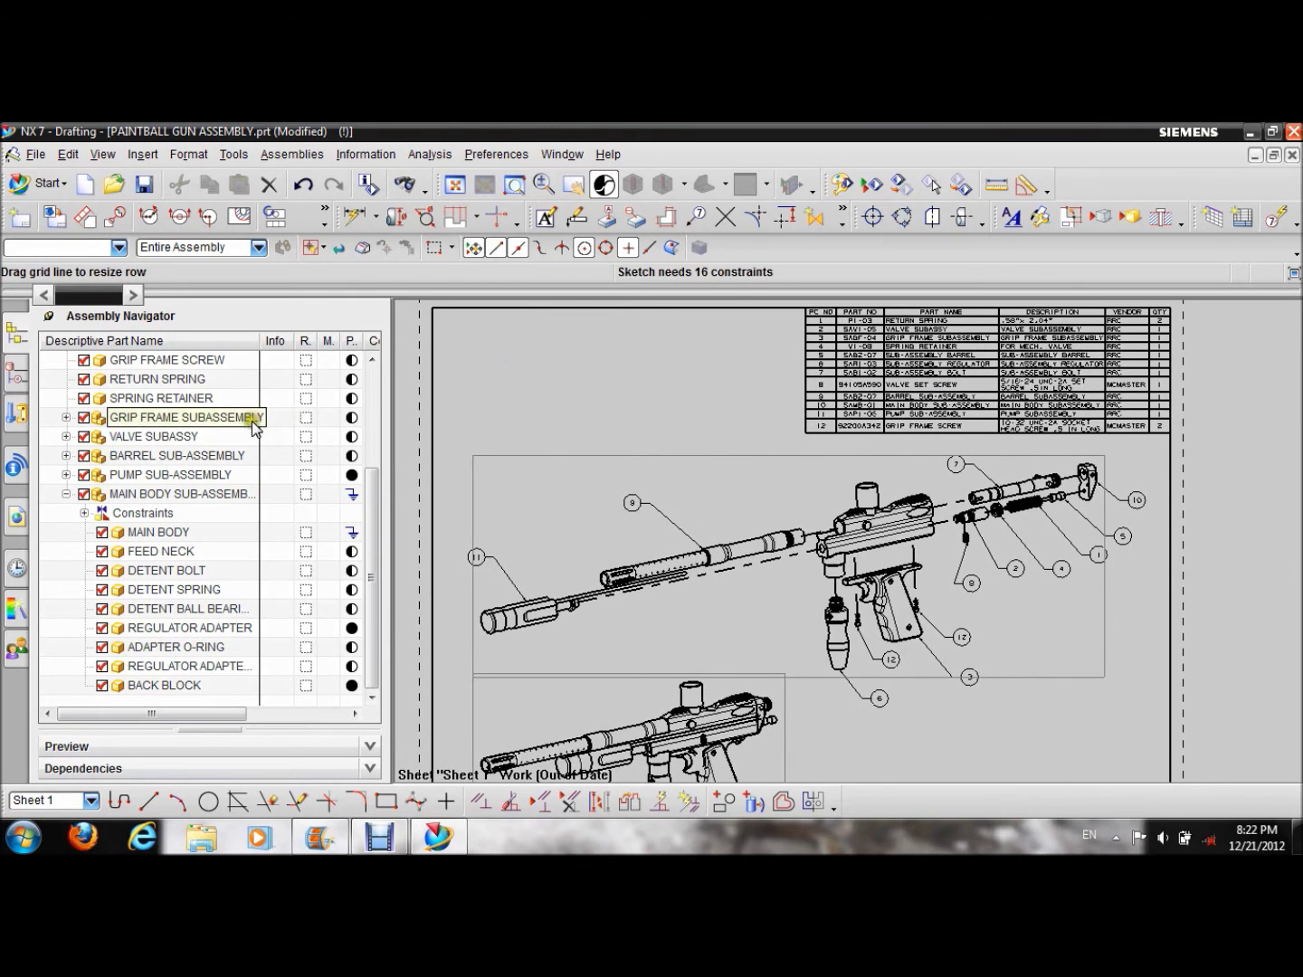
- Return the assembly to the Modeling application, and close PAINTBALL GUN ASSEMBLY.prt with its changes saved
left_click(46, 185)
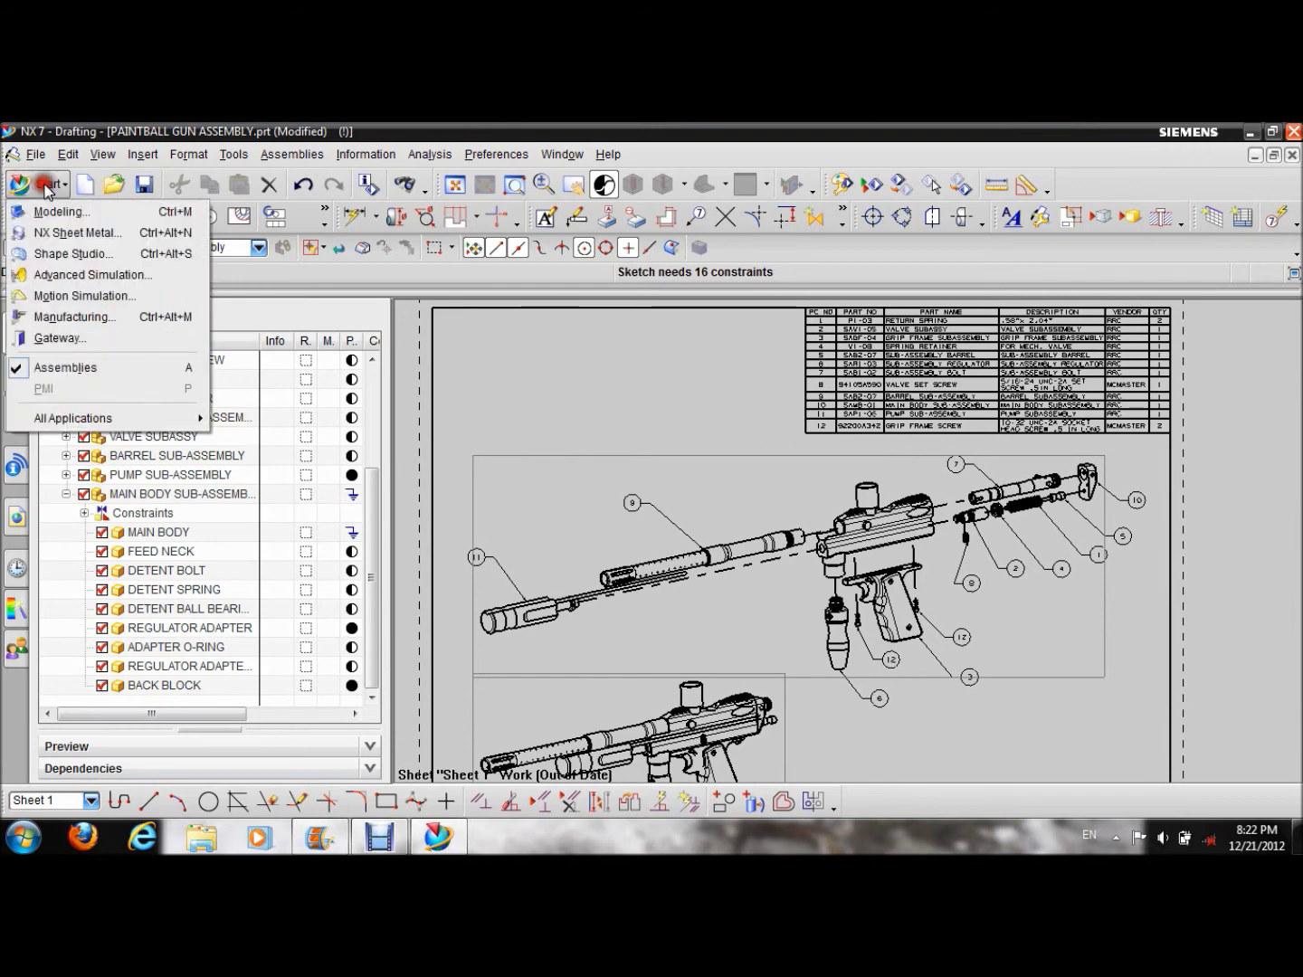
left_click(56, 211)
middle_click_drag(642, 353, 576, 427, "shift")
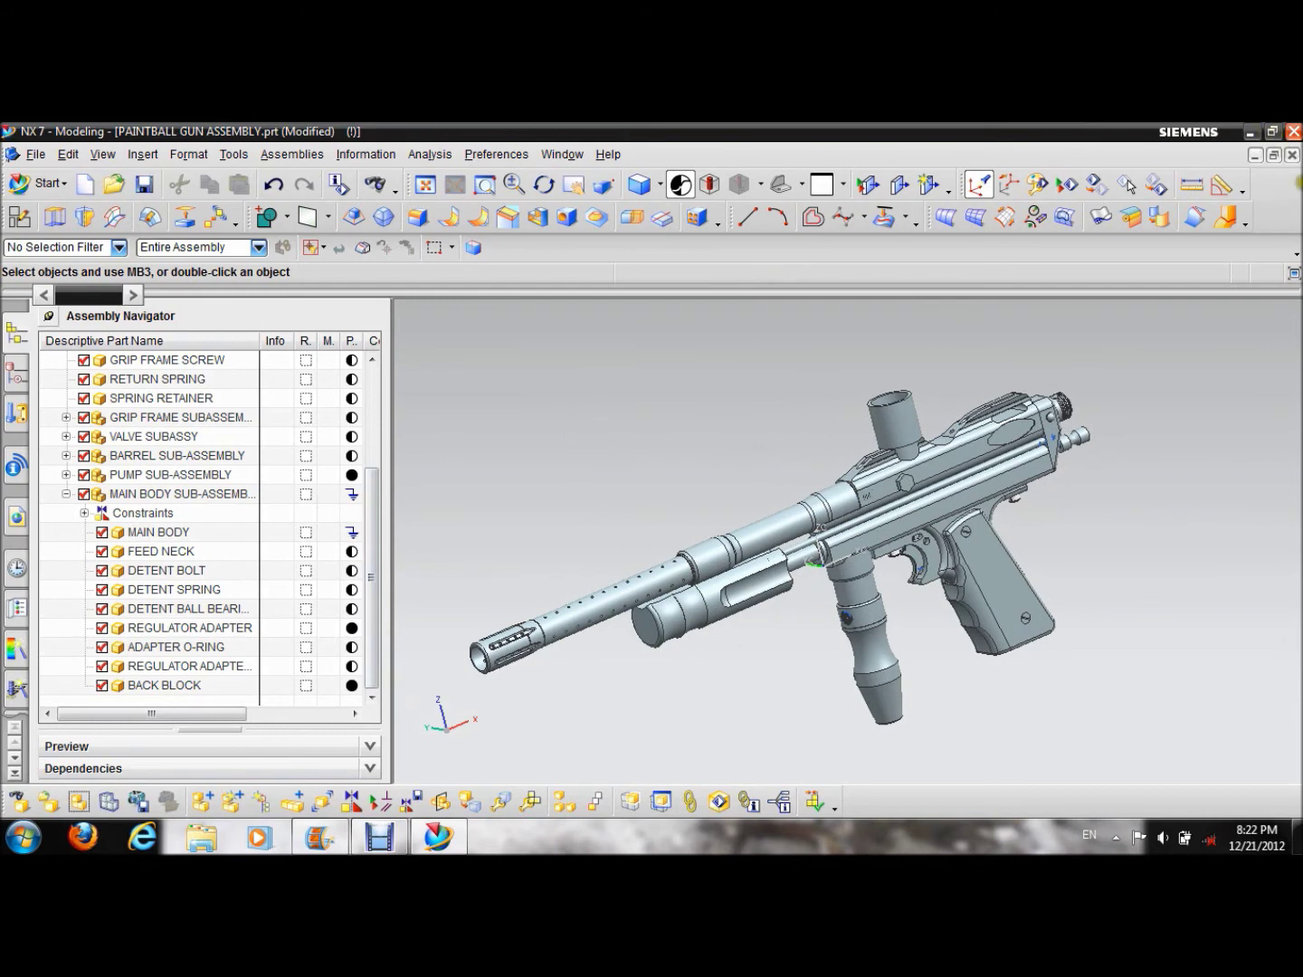
left_click(1293, 155)
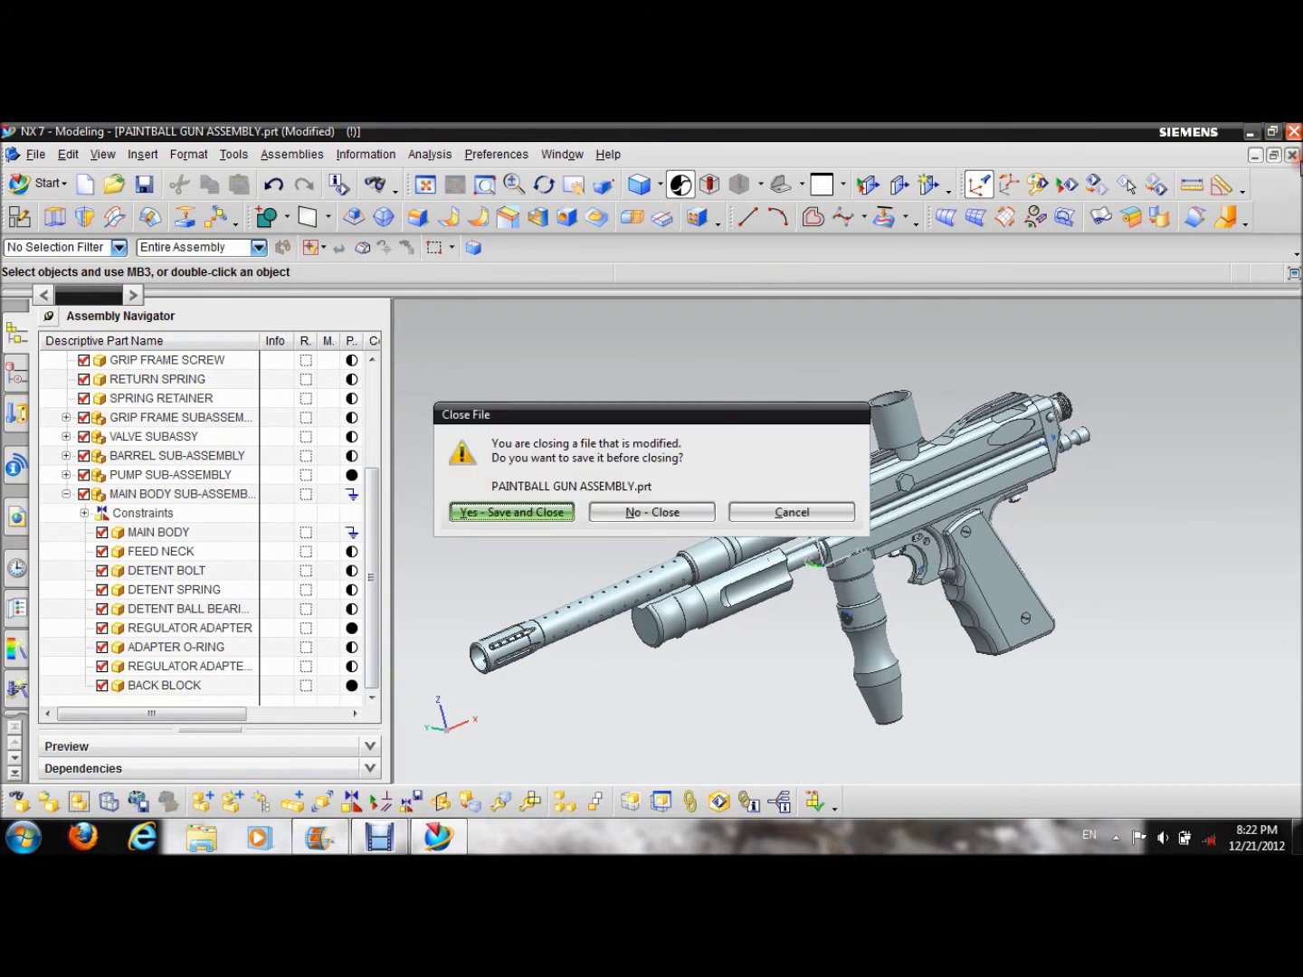
left_click(511, 512)
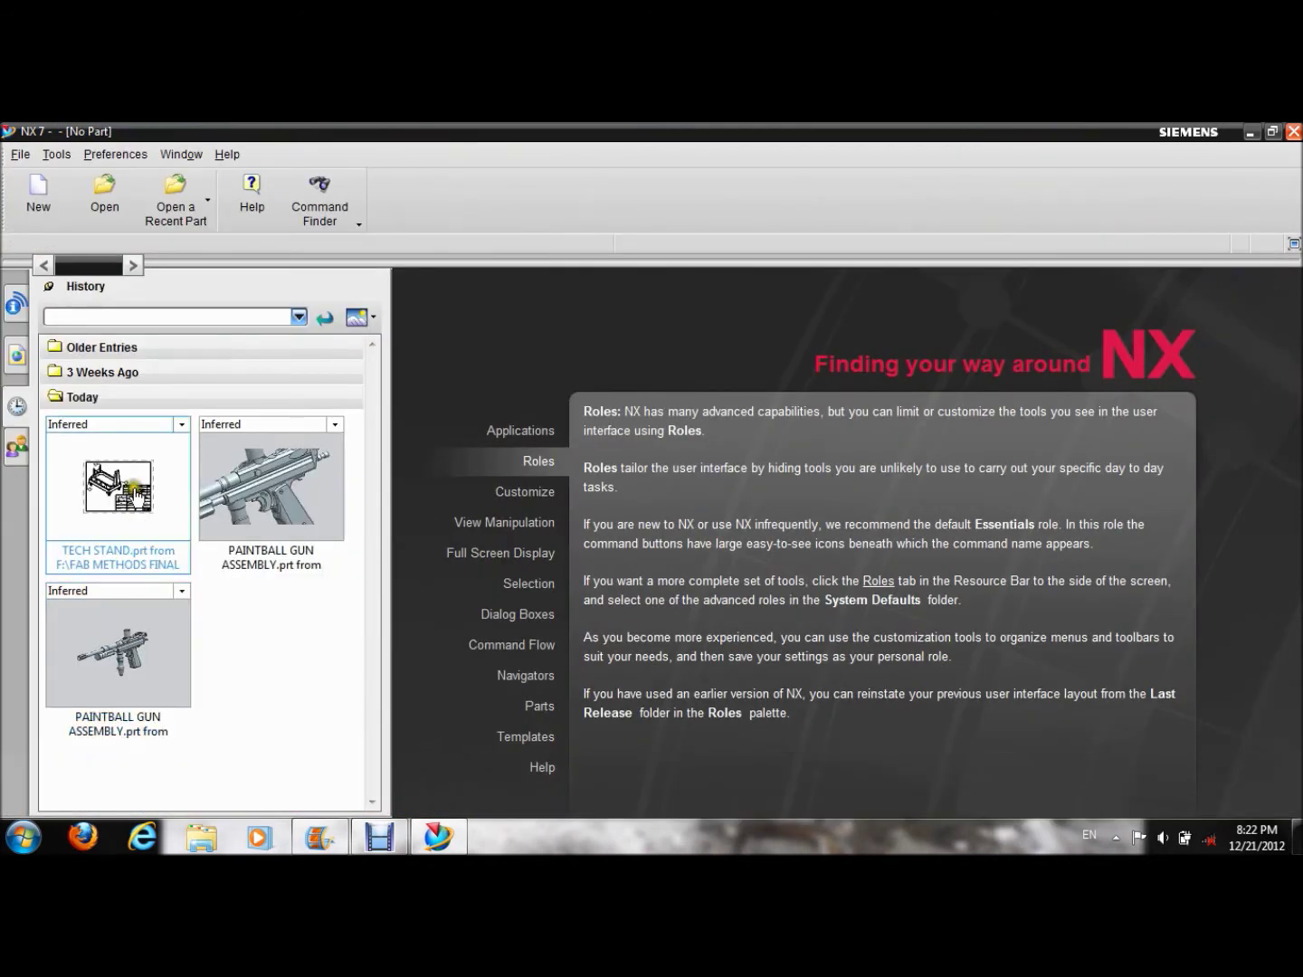
- Open TECH STAND.prt from today's history entries and switch from its drawing sheet to the Modeling application
left_click(134, 493)
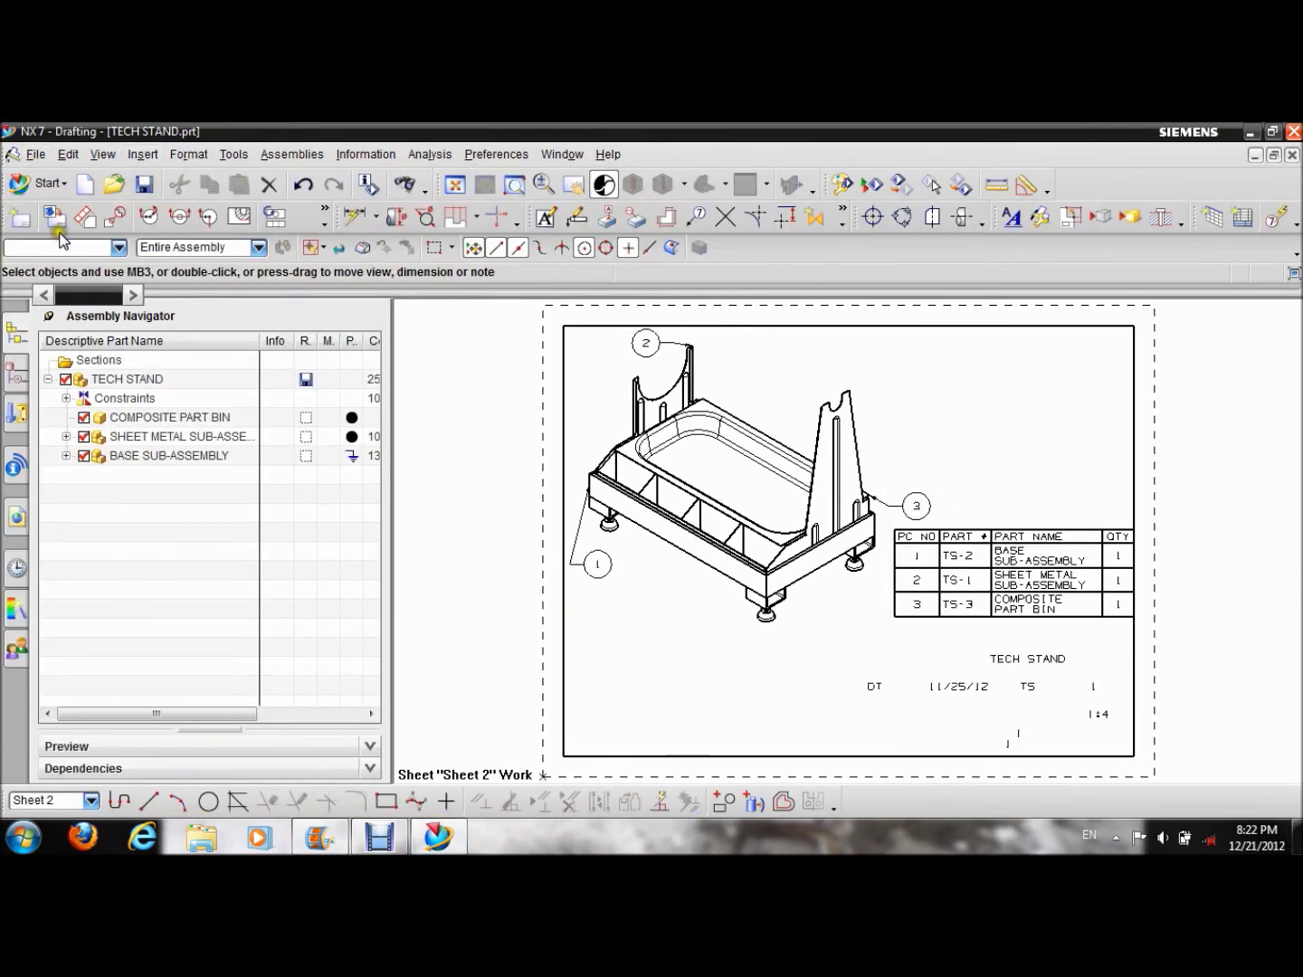
left_click(56, 216)
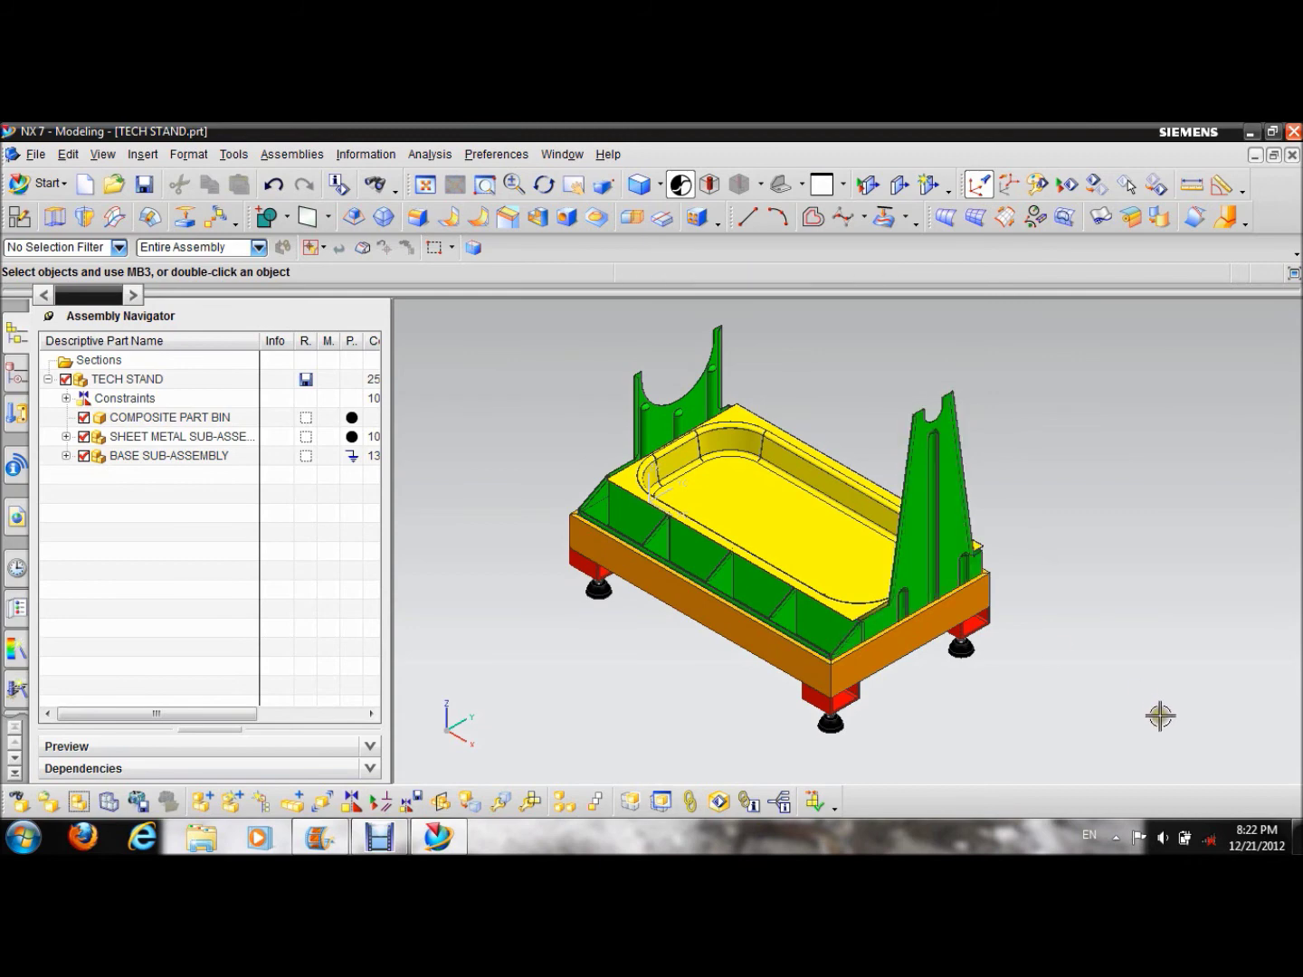
- Examine the tech stand's base frame and feet, and highlight the COMPOSITE PART BIN component to inspect it
middle_click_drag(1075, 618, 1152, 573)
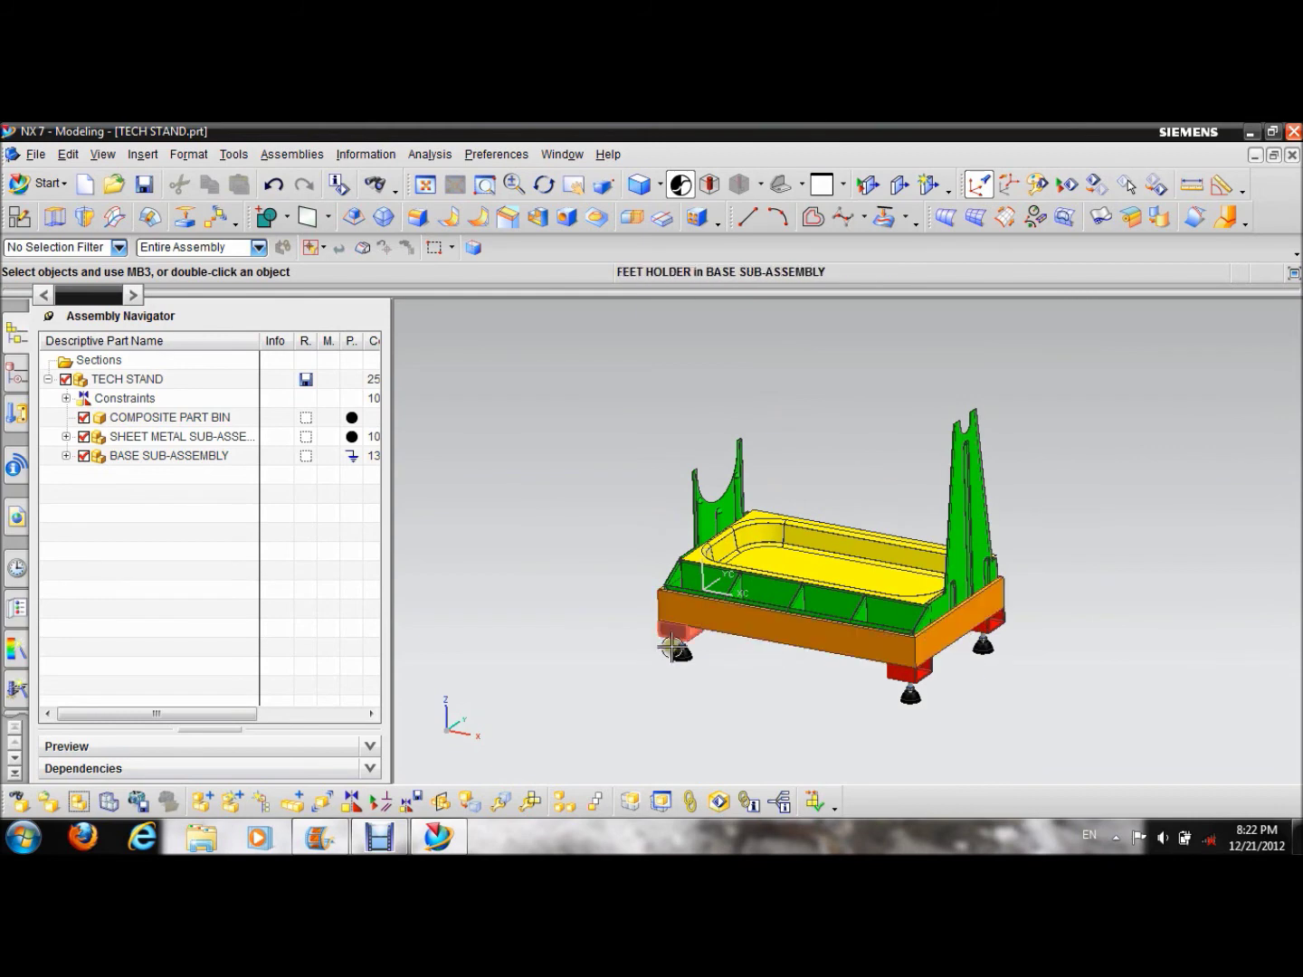
scroll(755, 655, "up", 3)
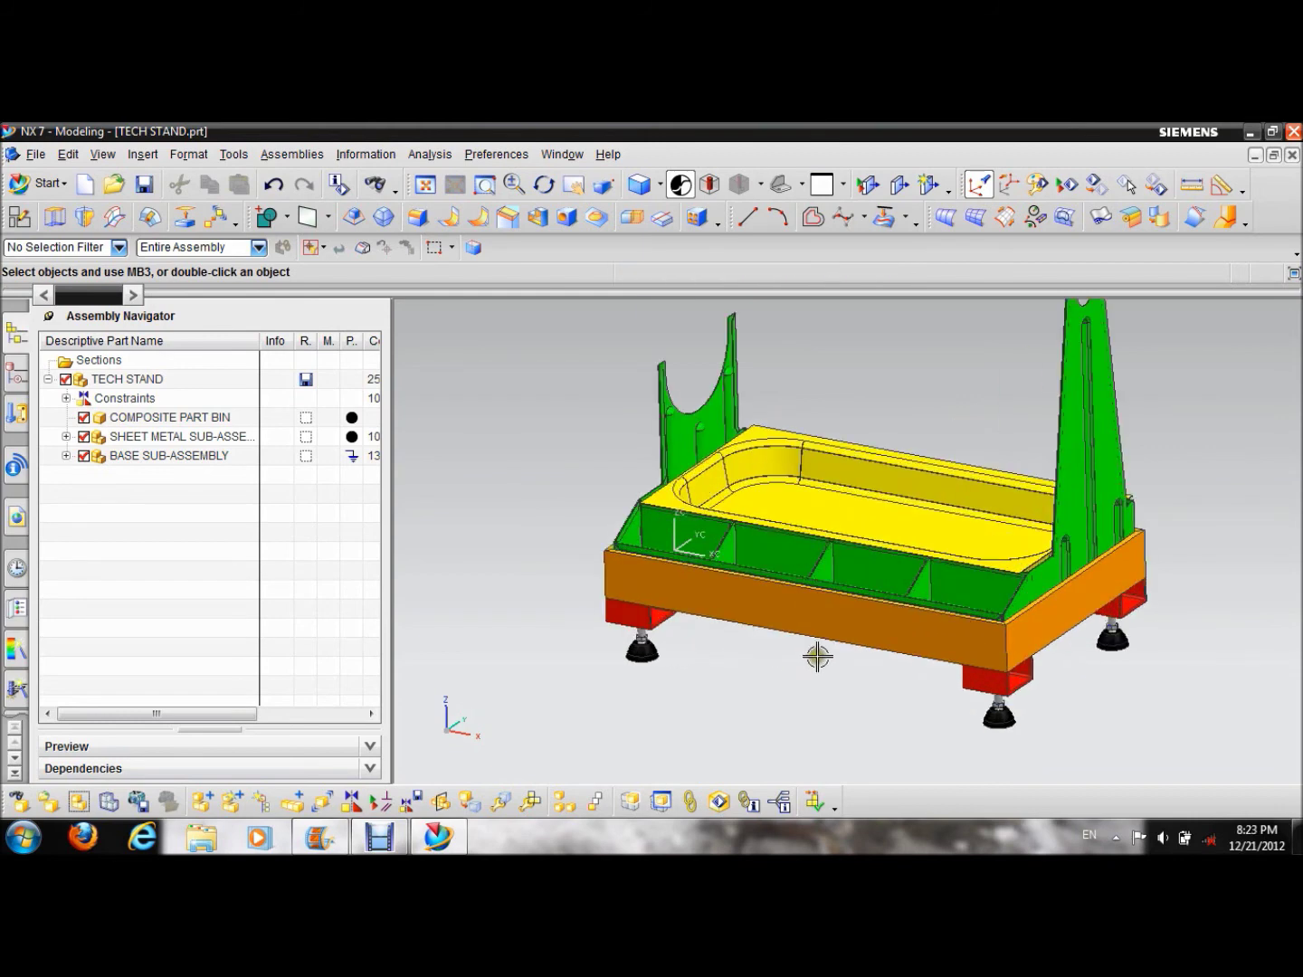
middle_click_drag(818, 658, 803, 707, "shift")
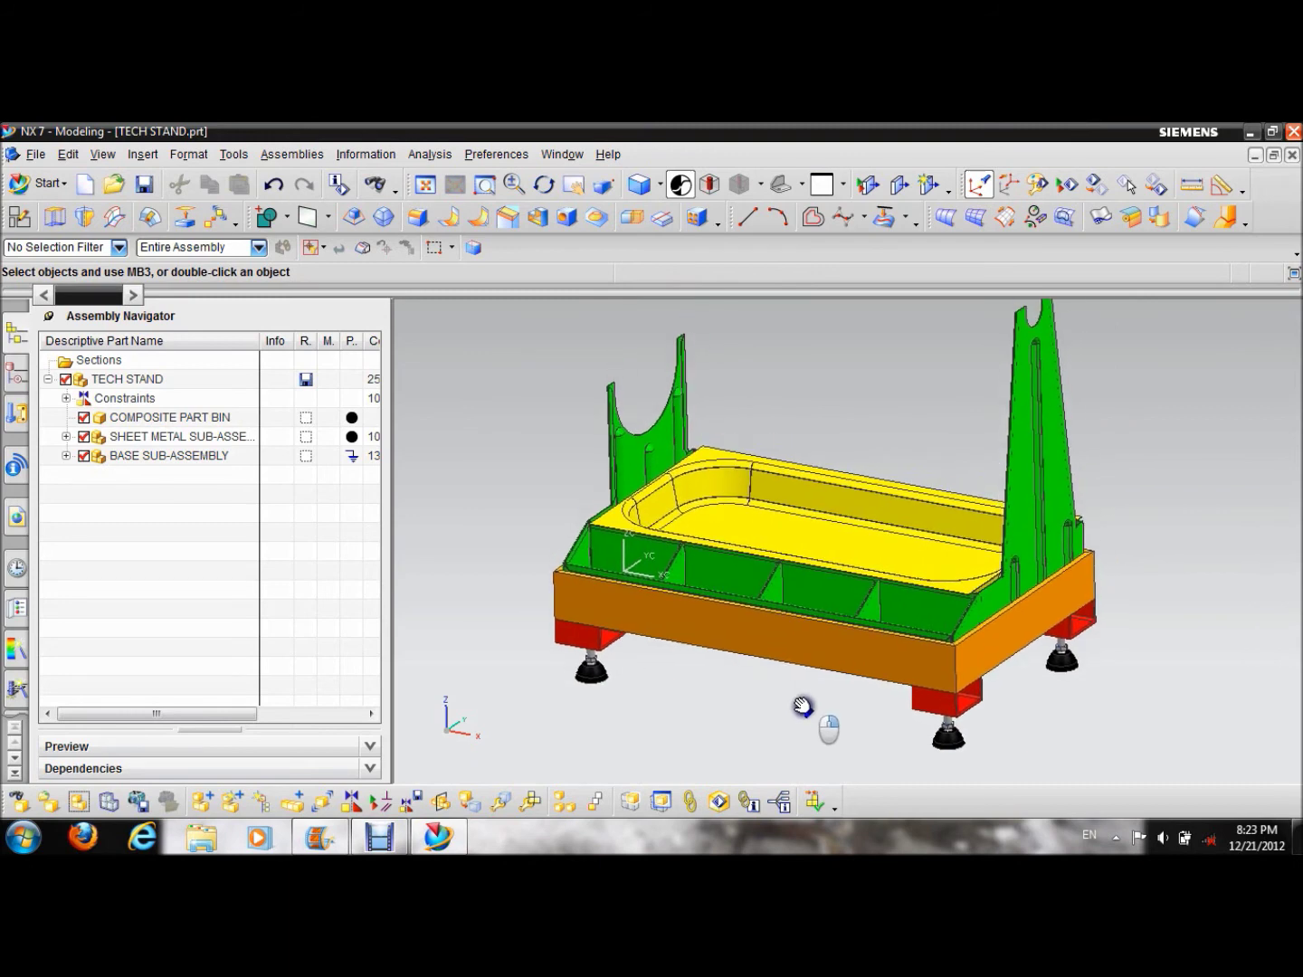
scroll(803, 707, "down", 1)
left_click(901, 567)
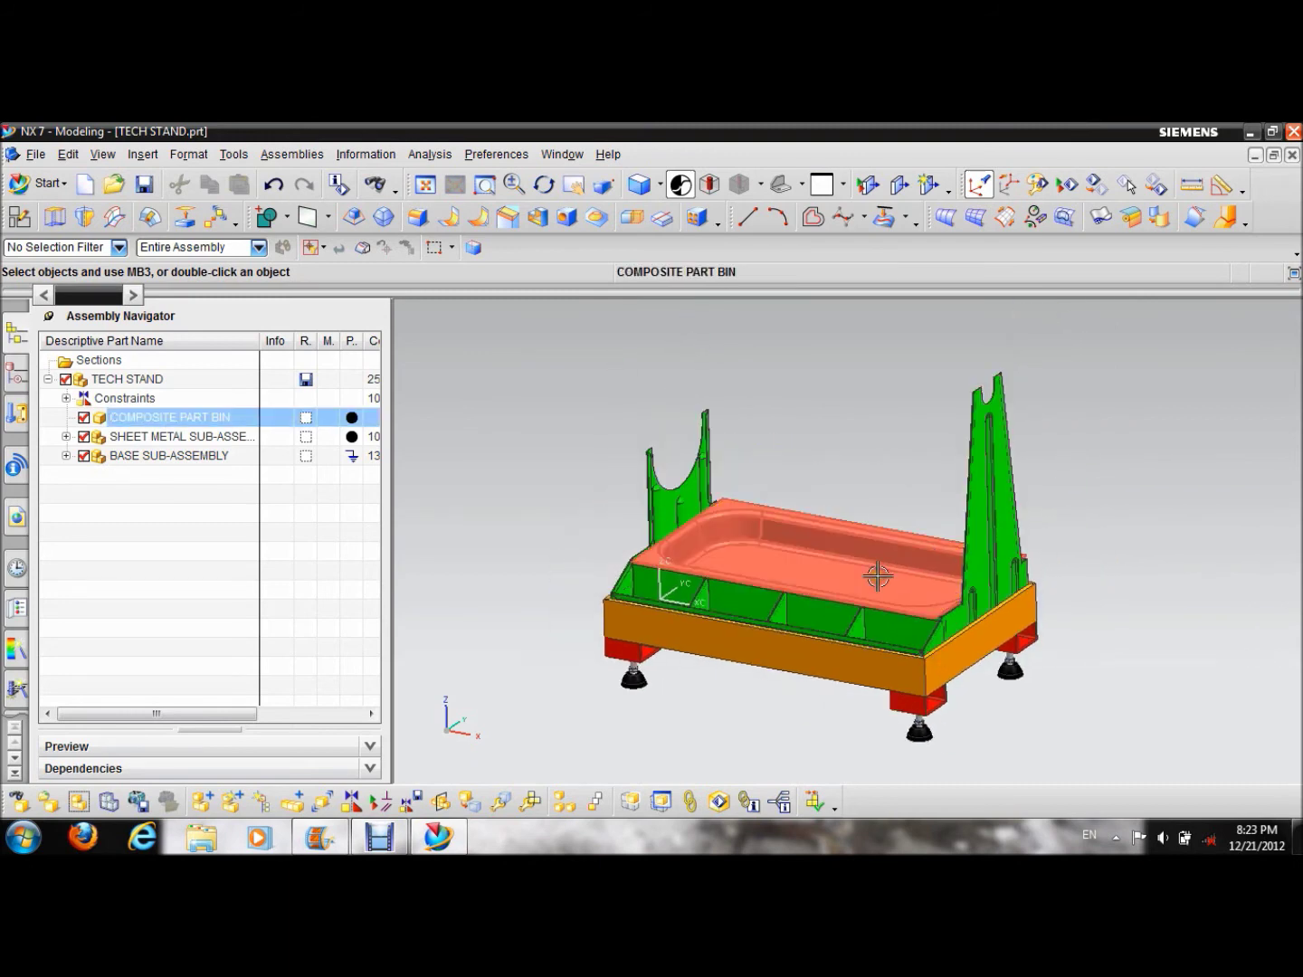
key("Escape")
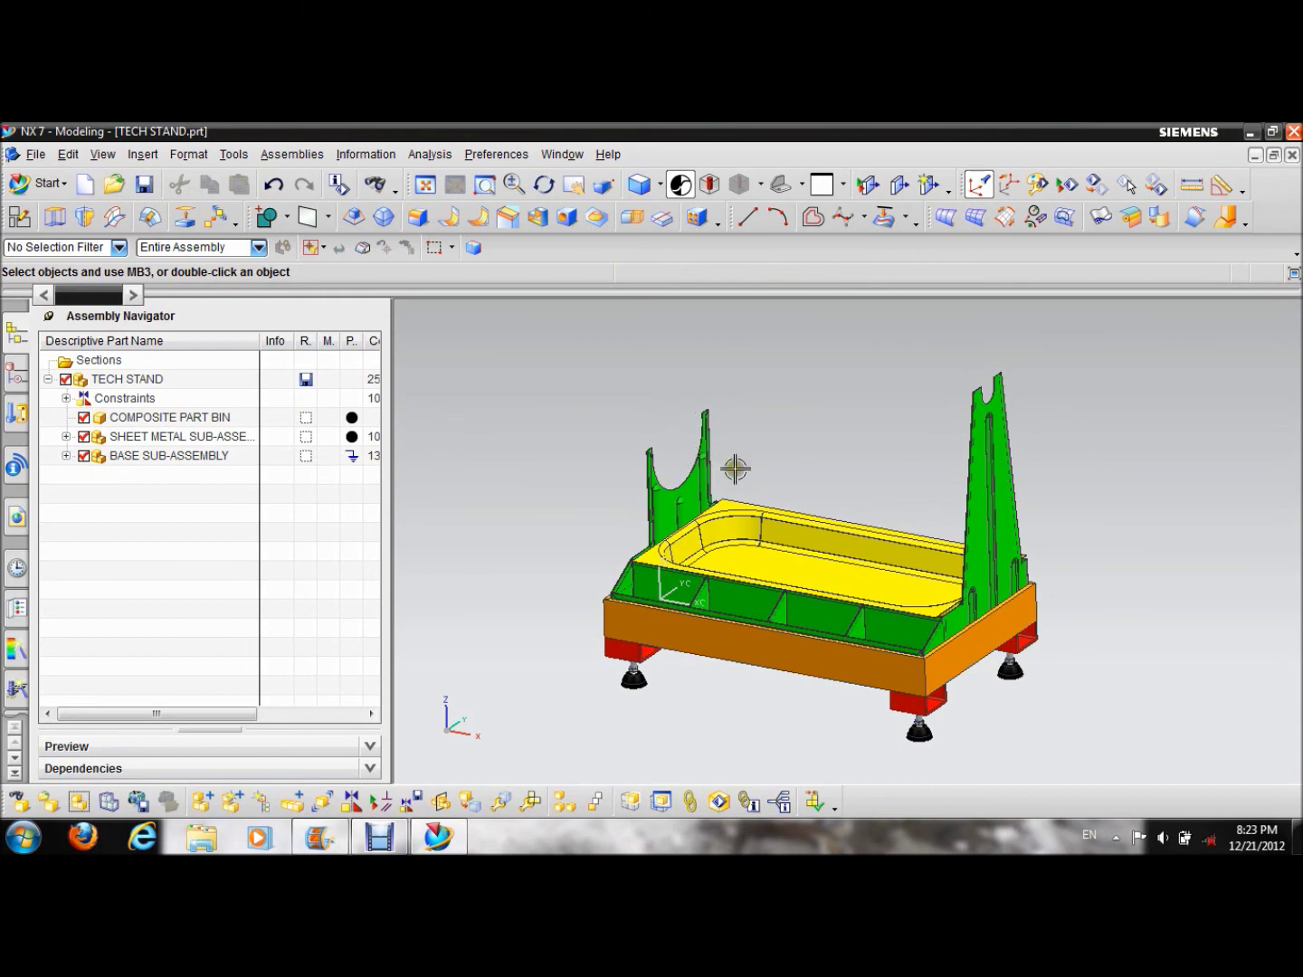
left_click(803, 578)
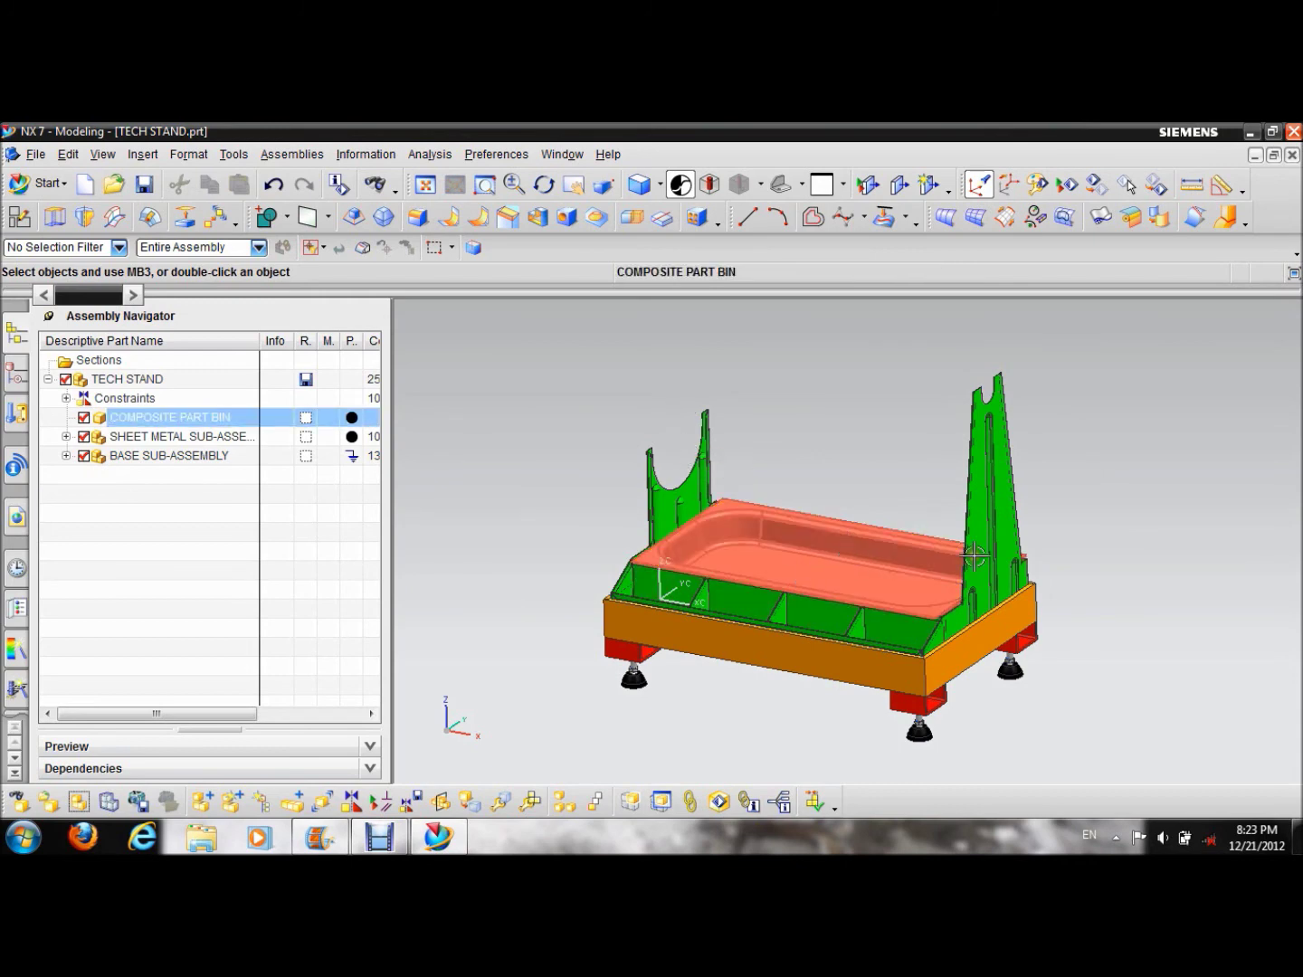
key("Escape")
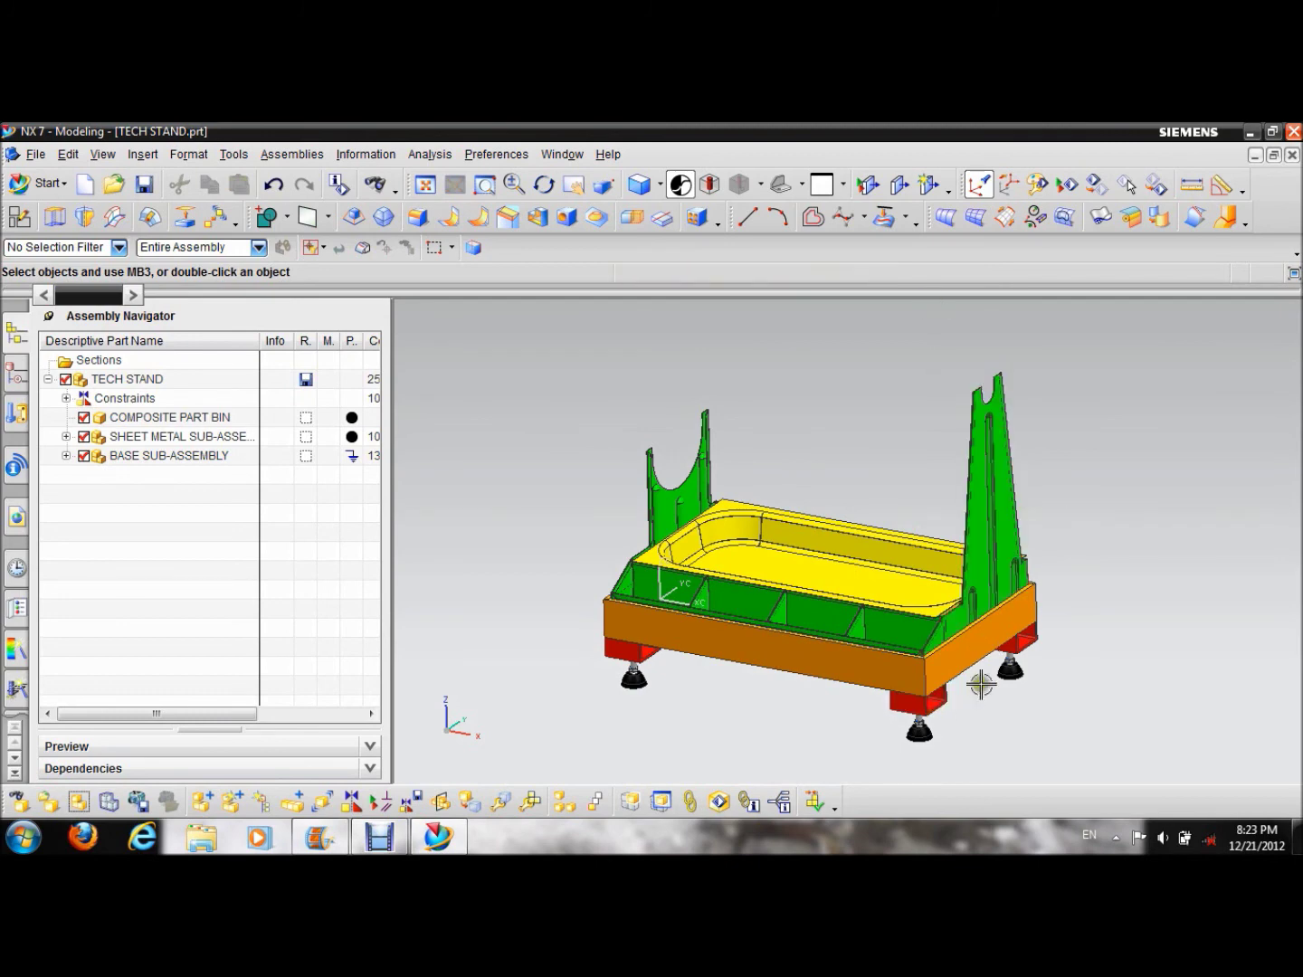
- Examine the tank supports of the sheet metal sub-assembly and the overall stand from several angles
middle_click_drag(997, 738, 939, 711)
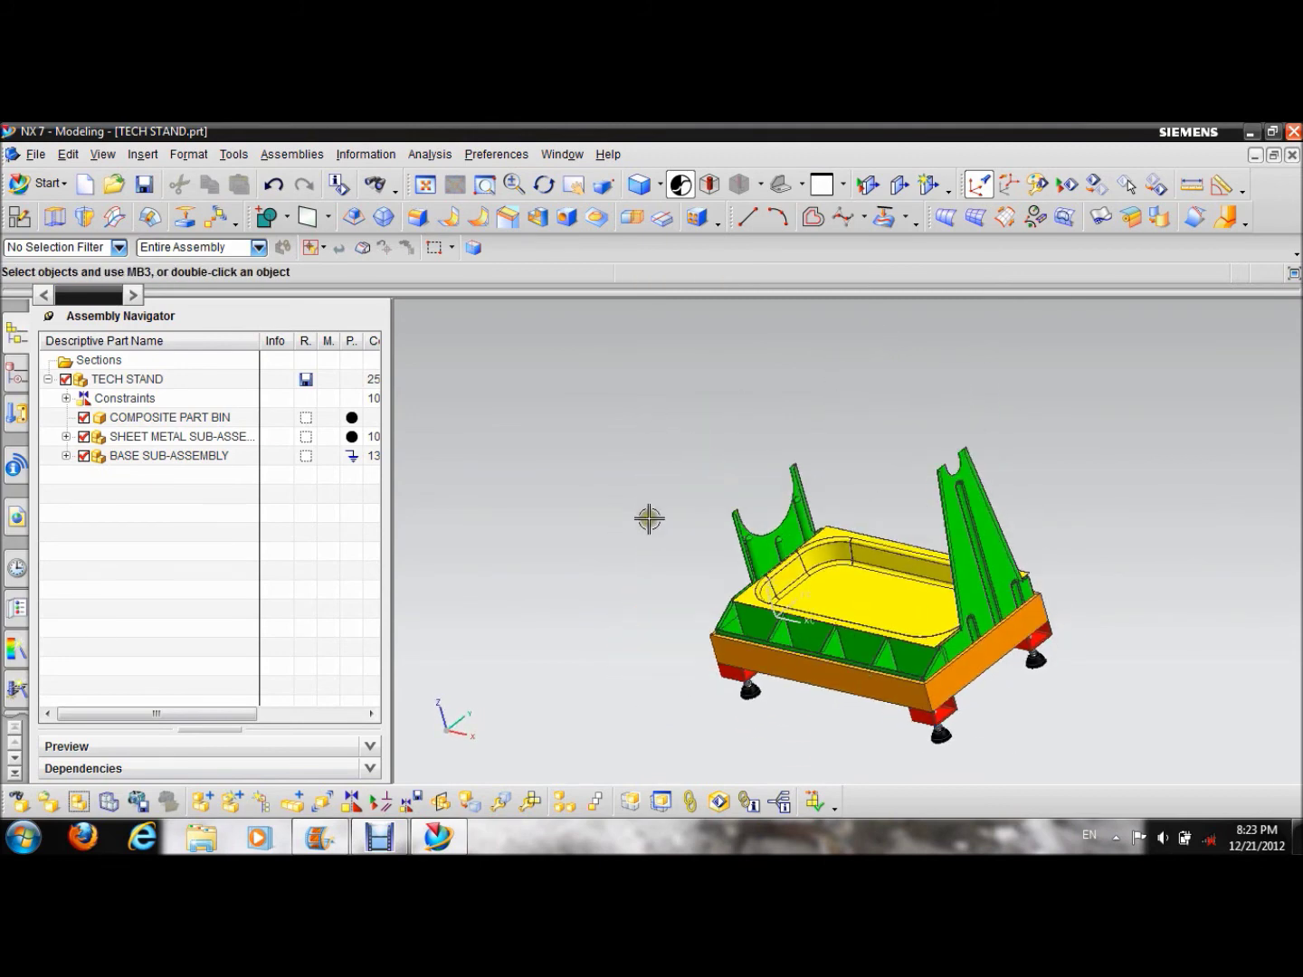
middle_click_drag(643, 538, 594, 498, "shift")
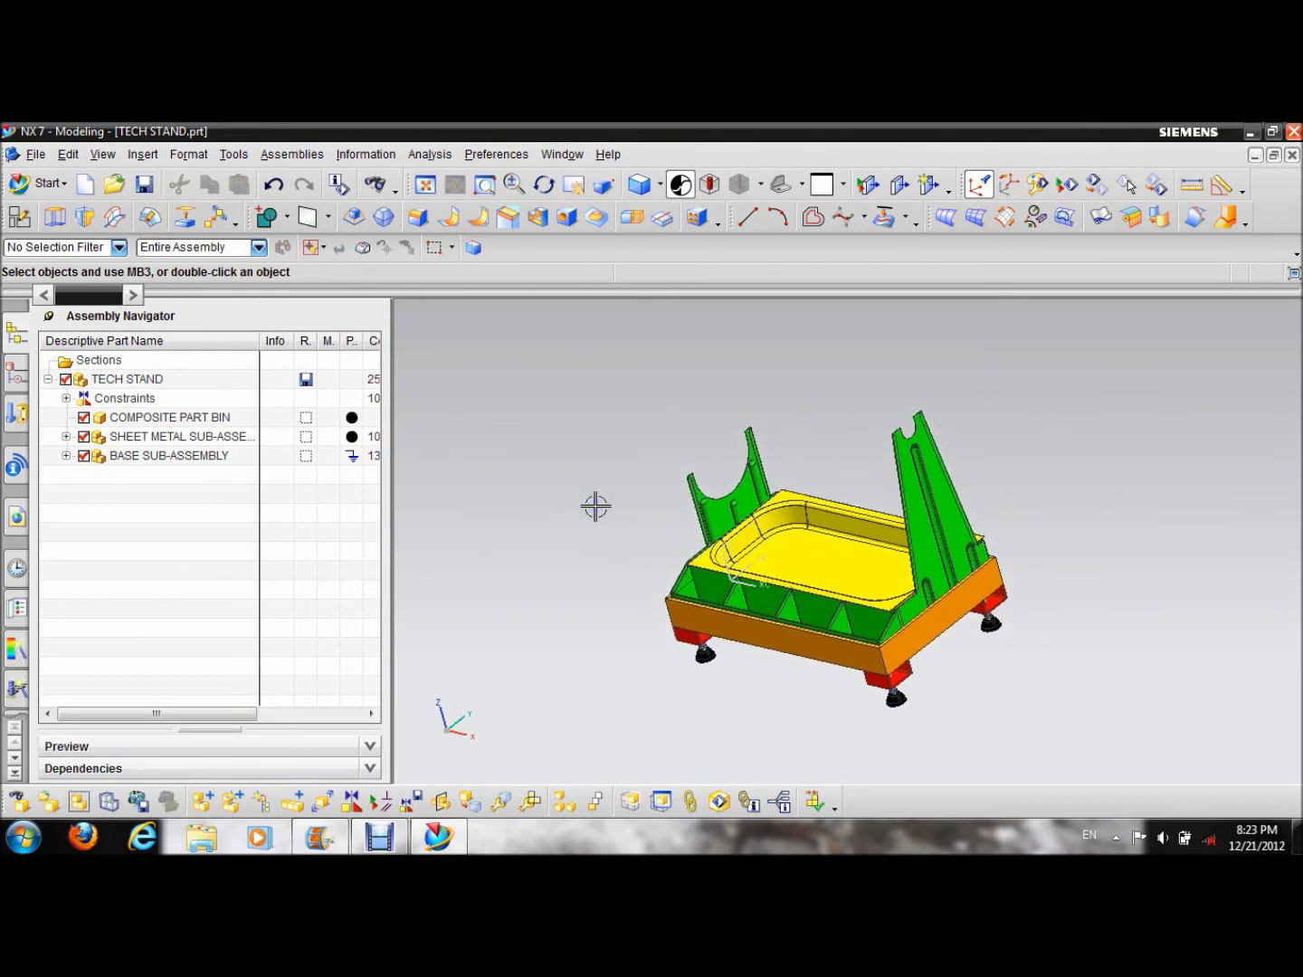
middle_click_drag(596, 506, 602, 512)
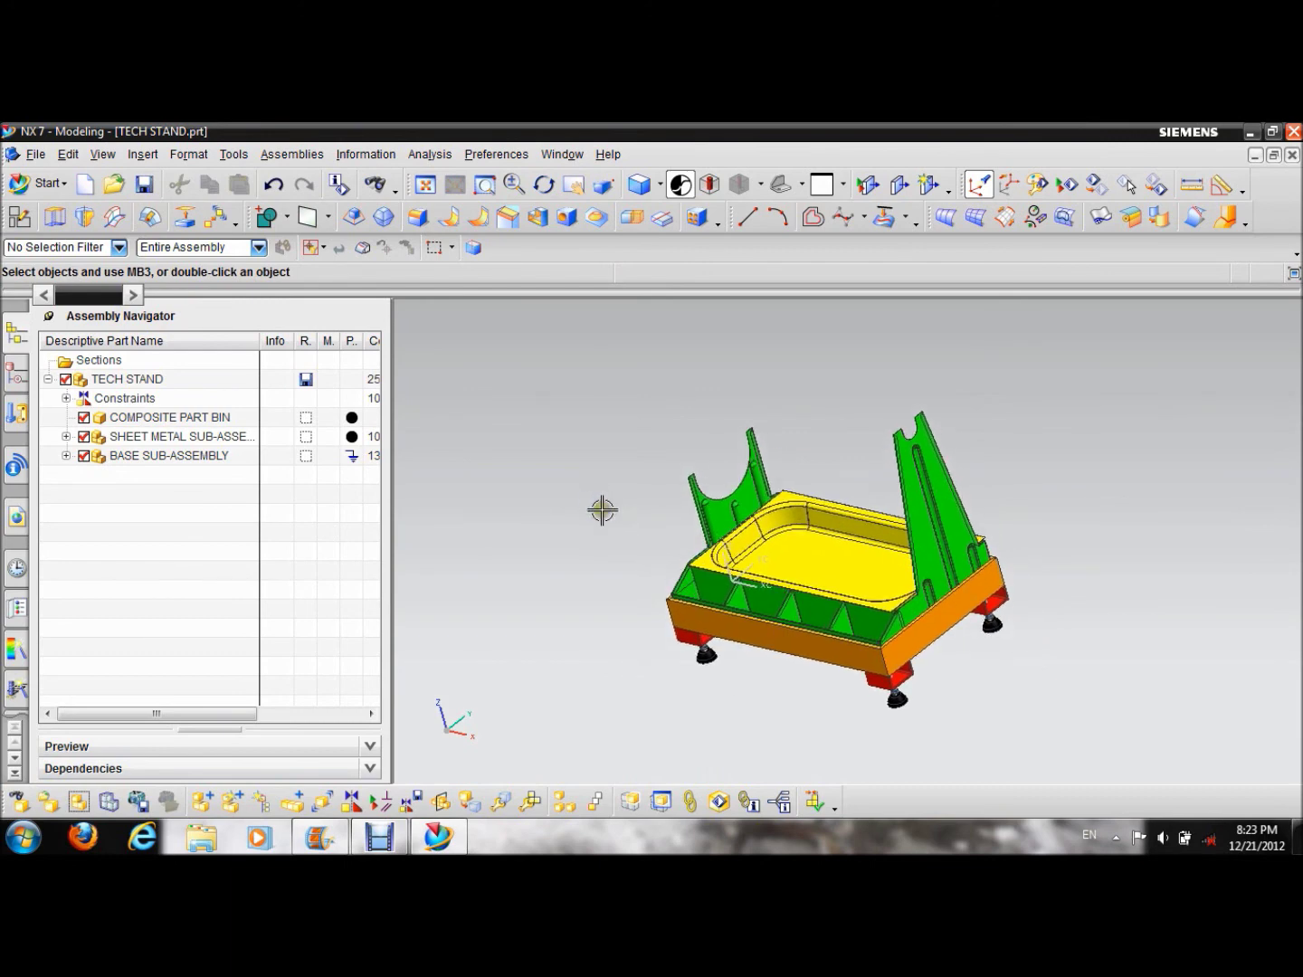
middle_click_drag(628, 536, 561, 559)
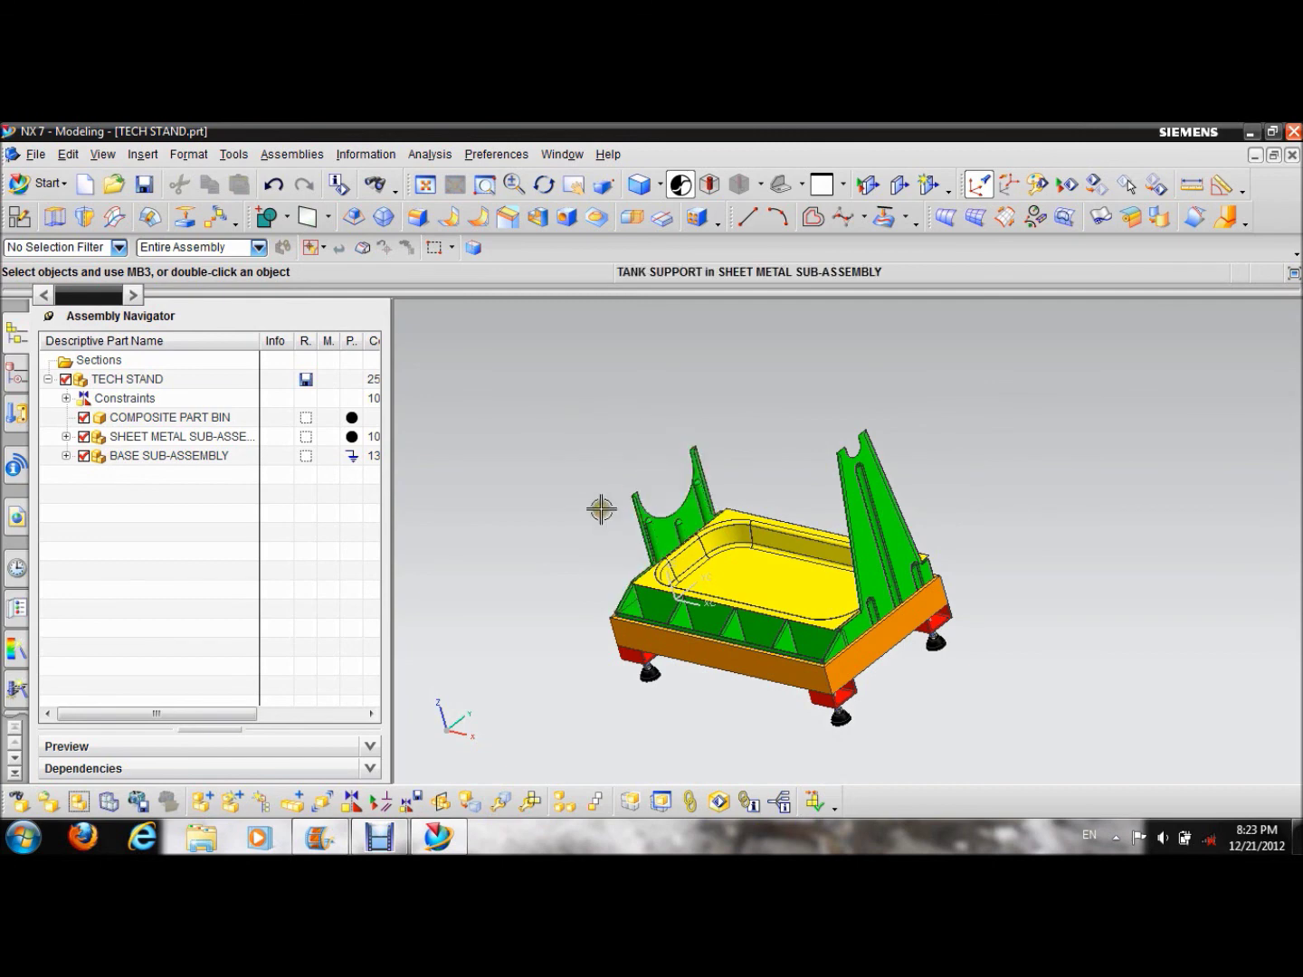
middle_click_drag(601, 510, 661, 508, "shift")
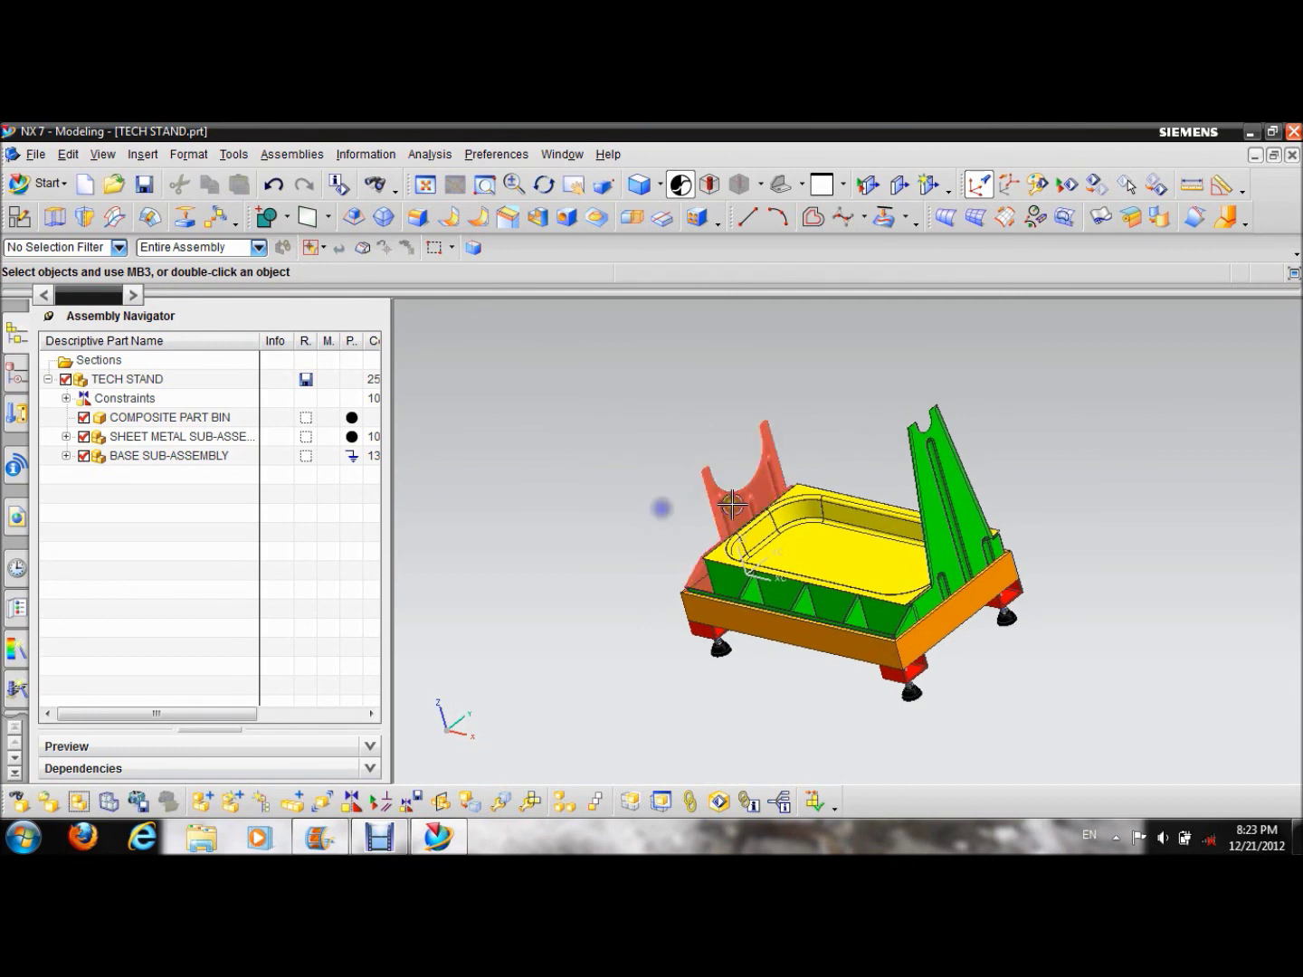
left_click(1082, 402)
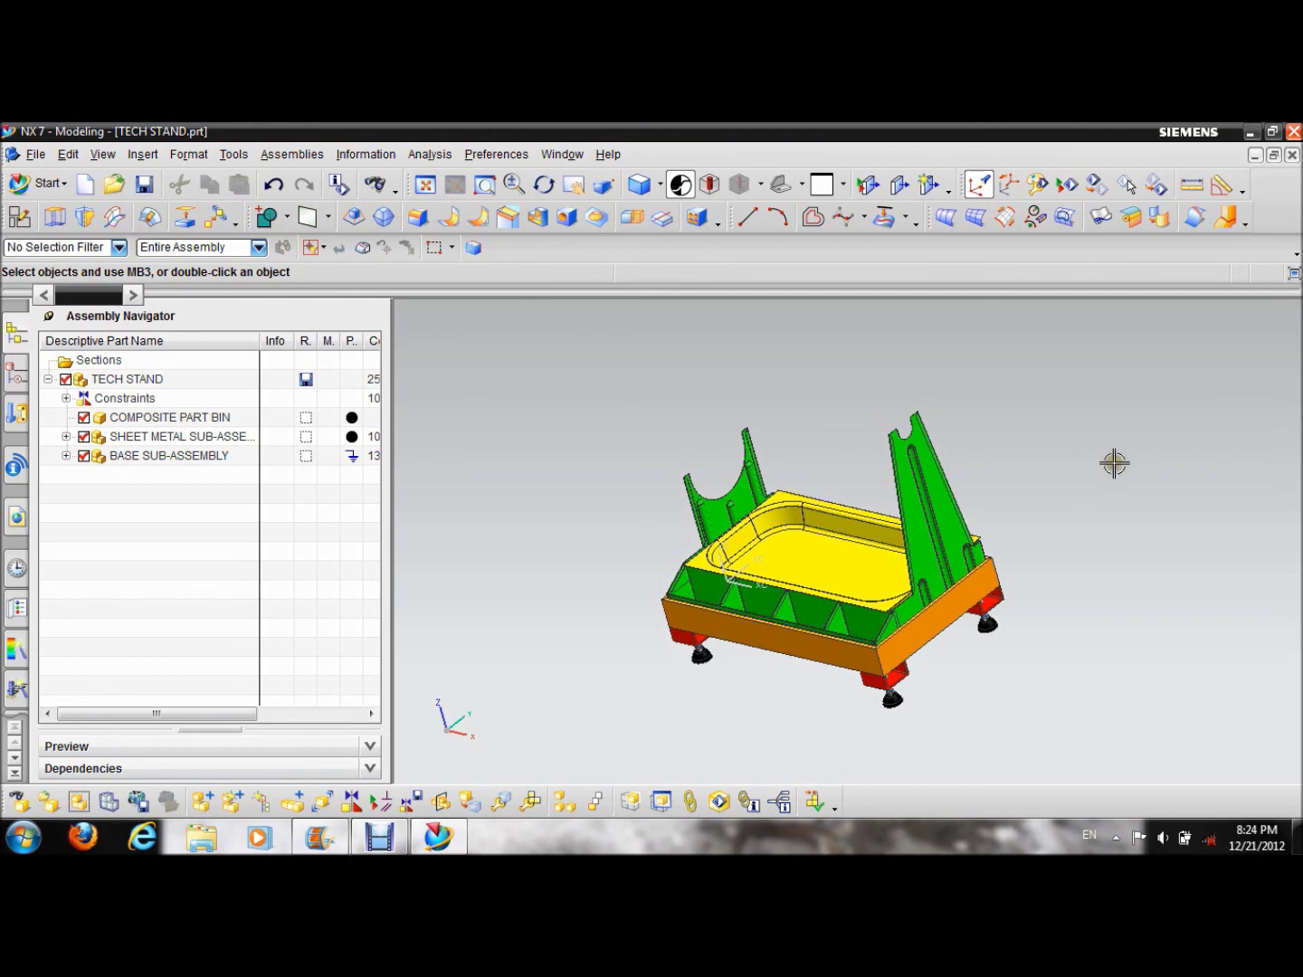
middle_click_drag(1115, 463, 1132, 478)
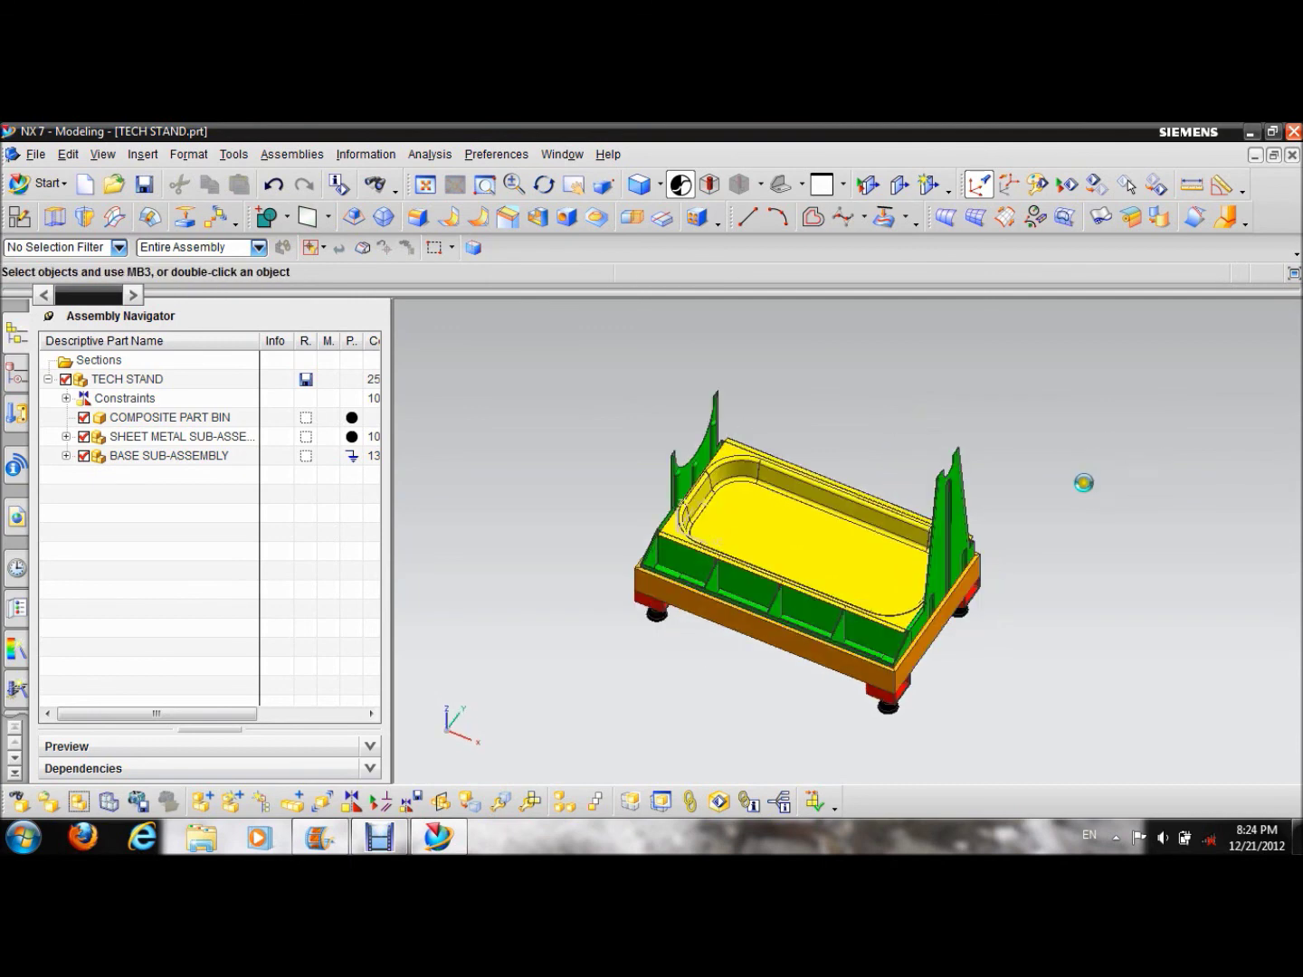
middle_click_drag(1083, 483, 1086, 453)
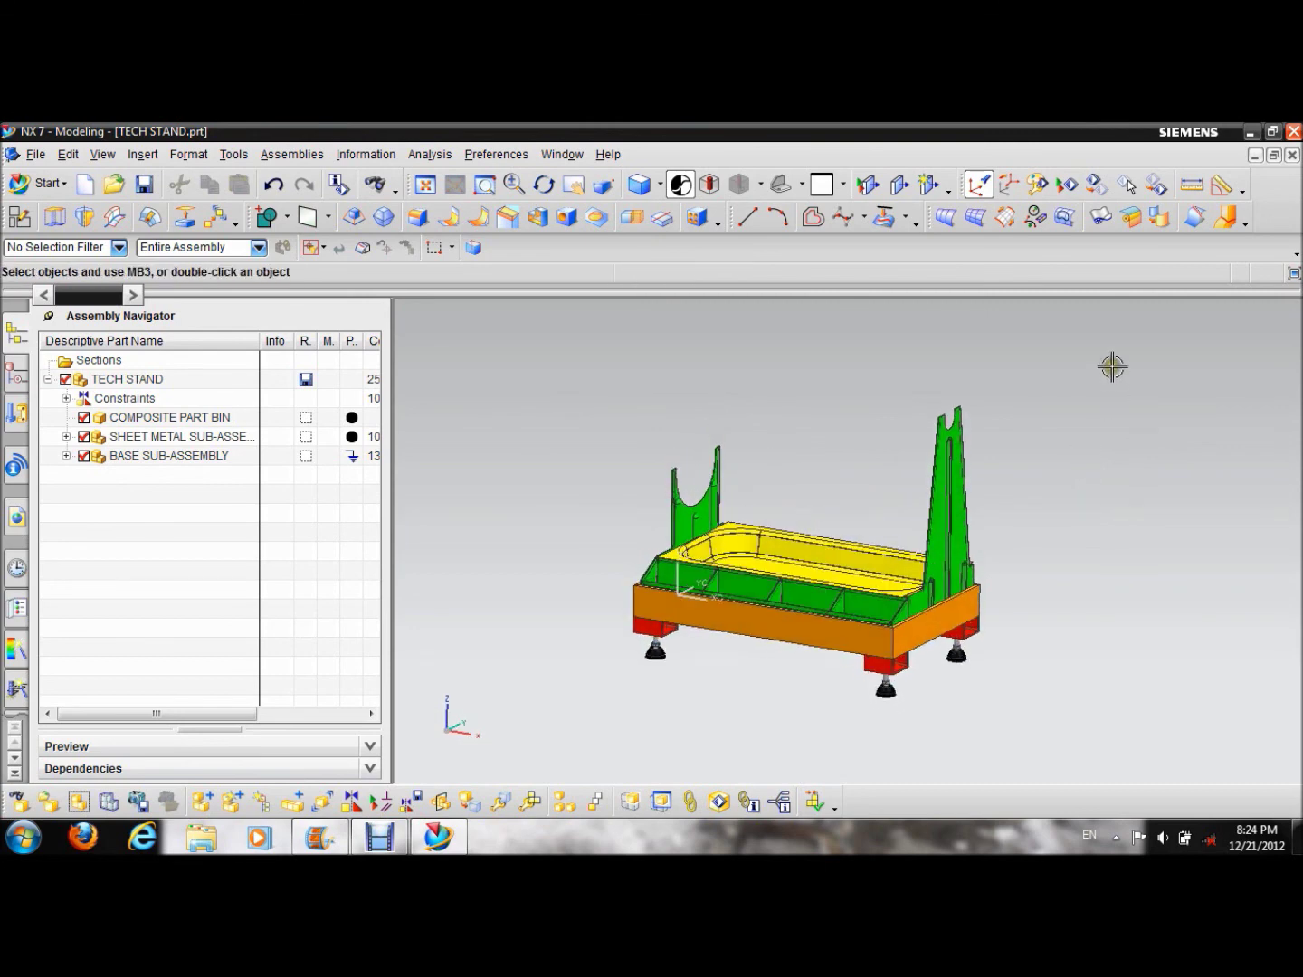
- Exit NX with the TECH STAND.prt assembly open
left_click(1293, 132)
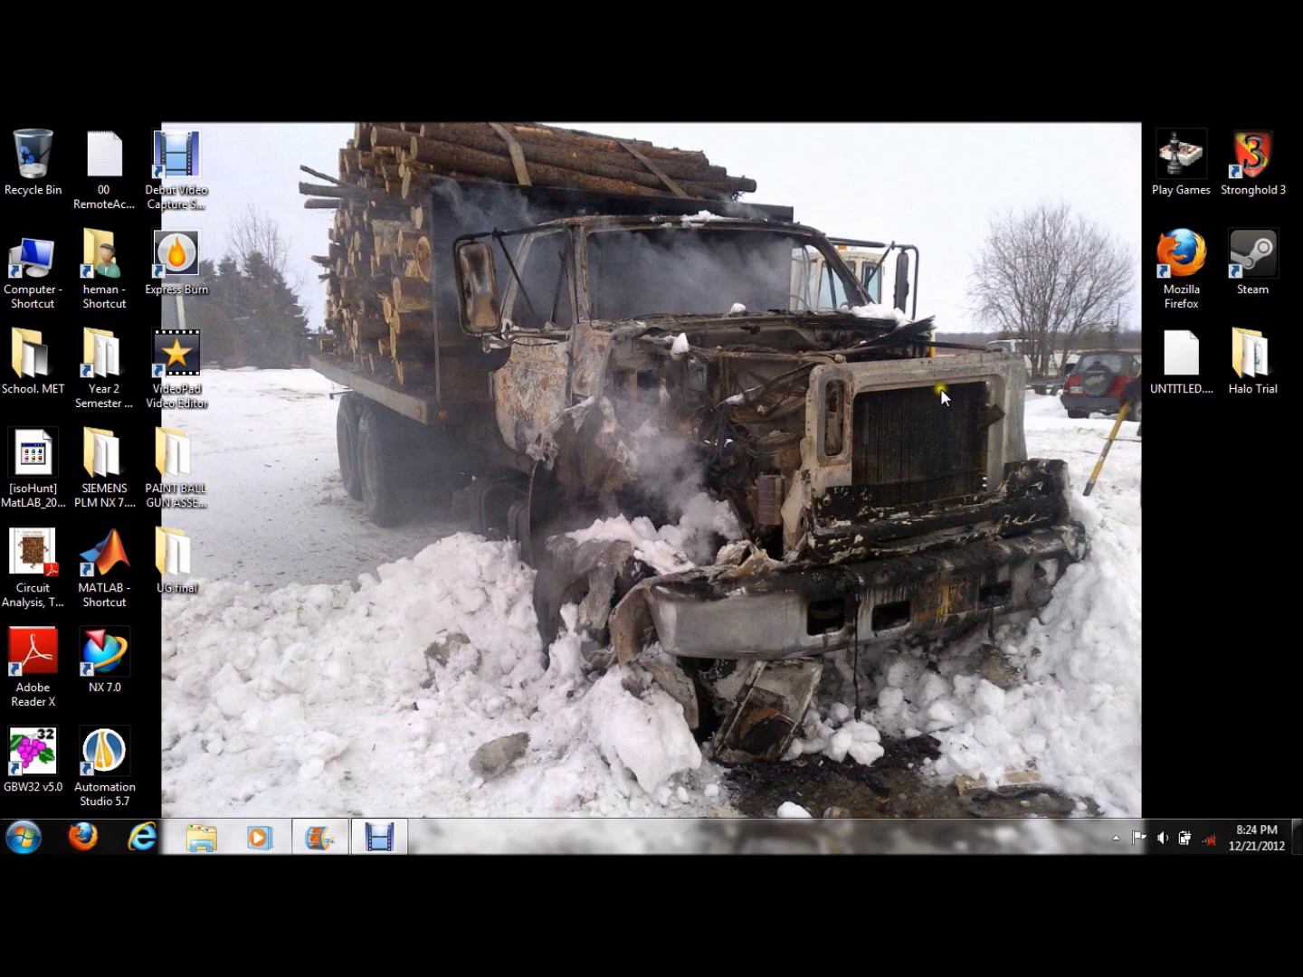